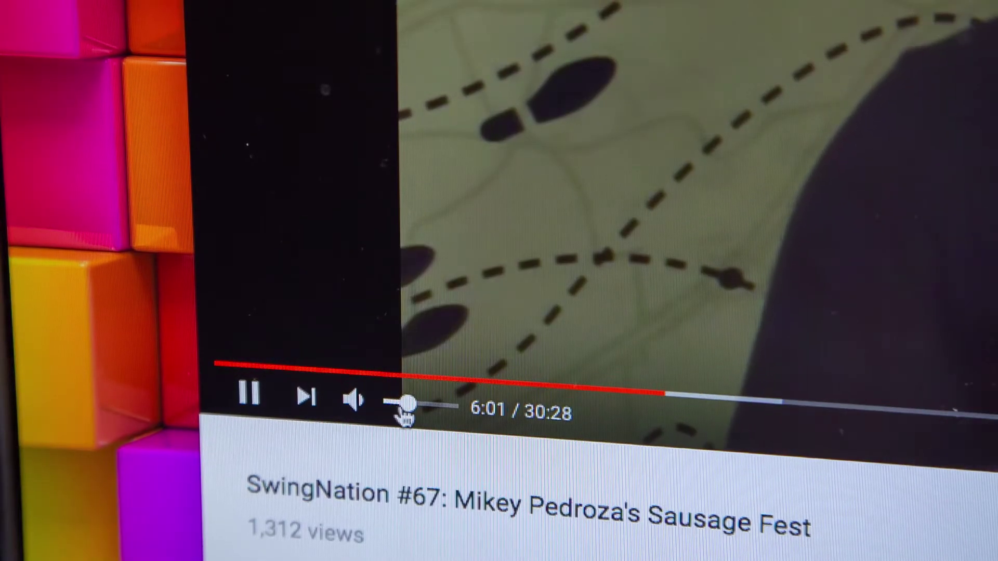
Drag the YouTube player's volume slider all the way to maximum
{"action": "left_click_drag", "start_coordinate": [409, 404], "coordinate": [460, 408]}
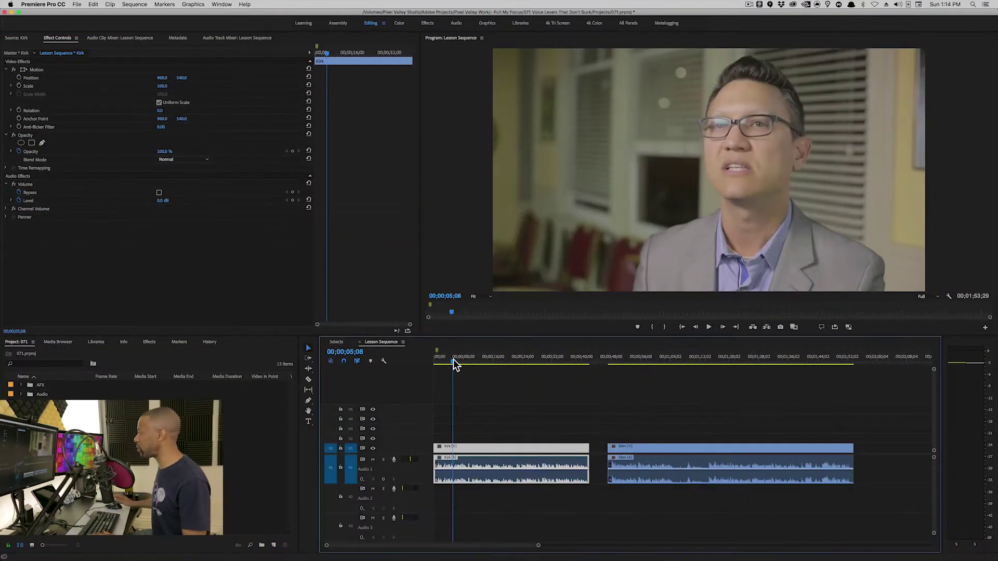
{"action": "key", "text": "space"}
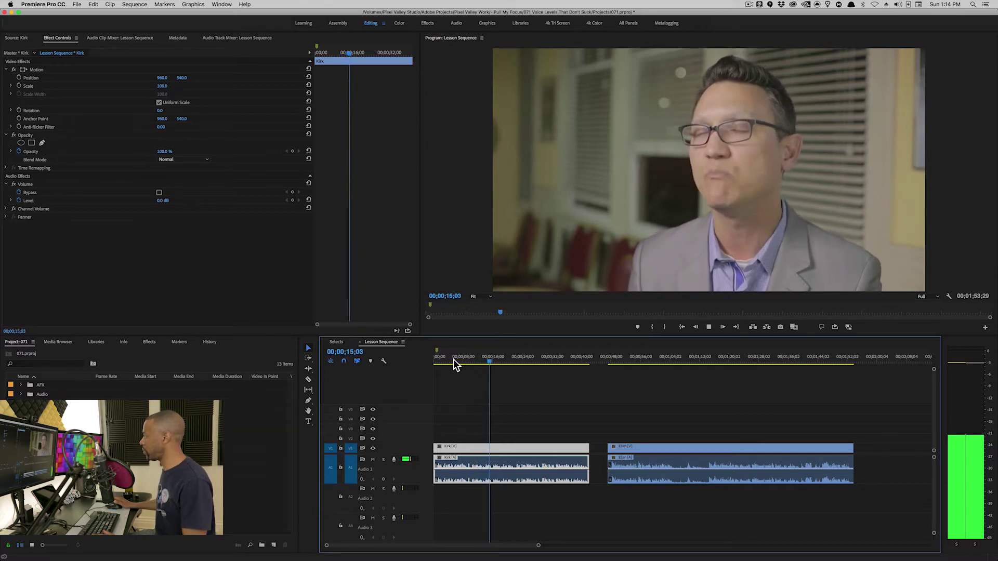
{"action": "key", "text": "space"}
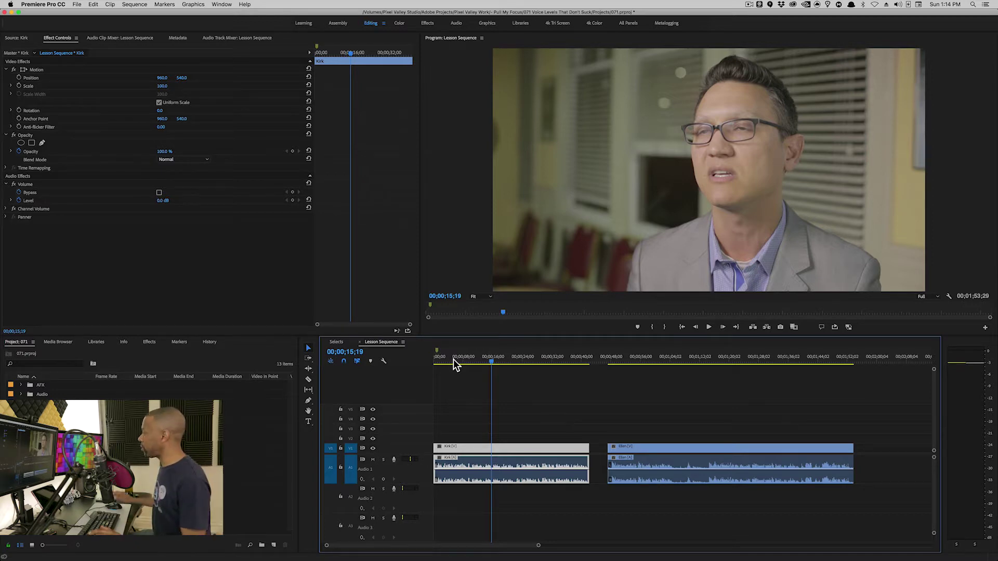
{"action": "key", "text": "space"}
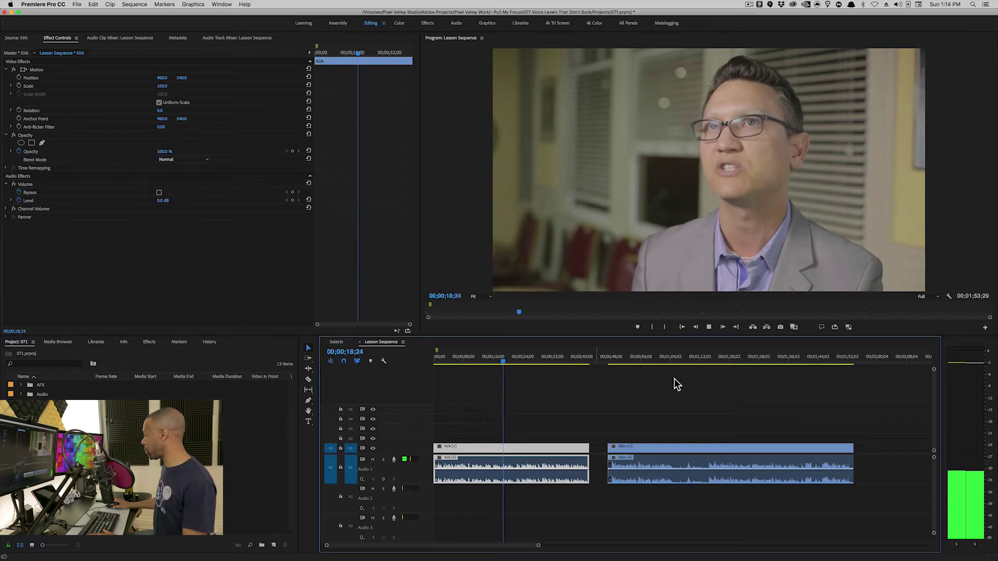
{"action": "left_click", "coordinate": [958, 390]}
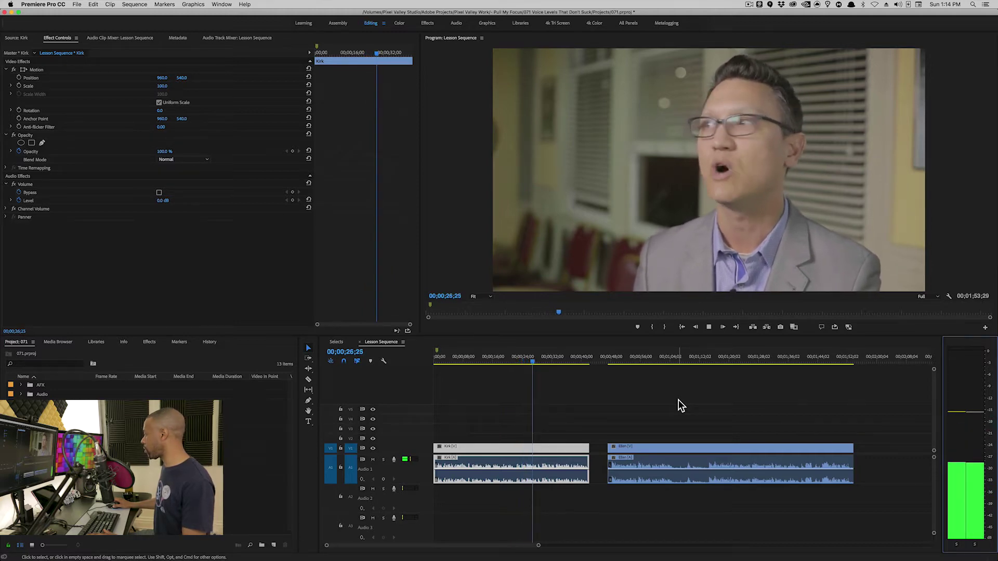
{"action": "key", "text": "space"}
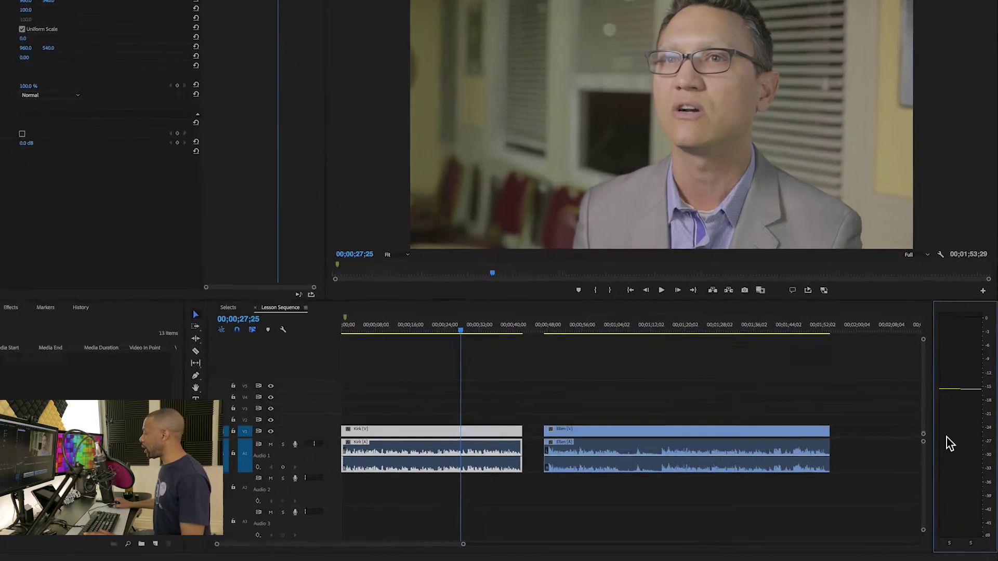
Set the audio meters to Static Peaks, compare Dynamic Peaks during playback, then return to Static Peaks
{"action": "right_click", "coordinate": [958, 418]}
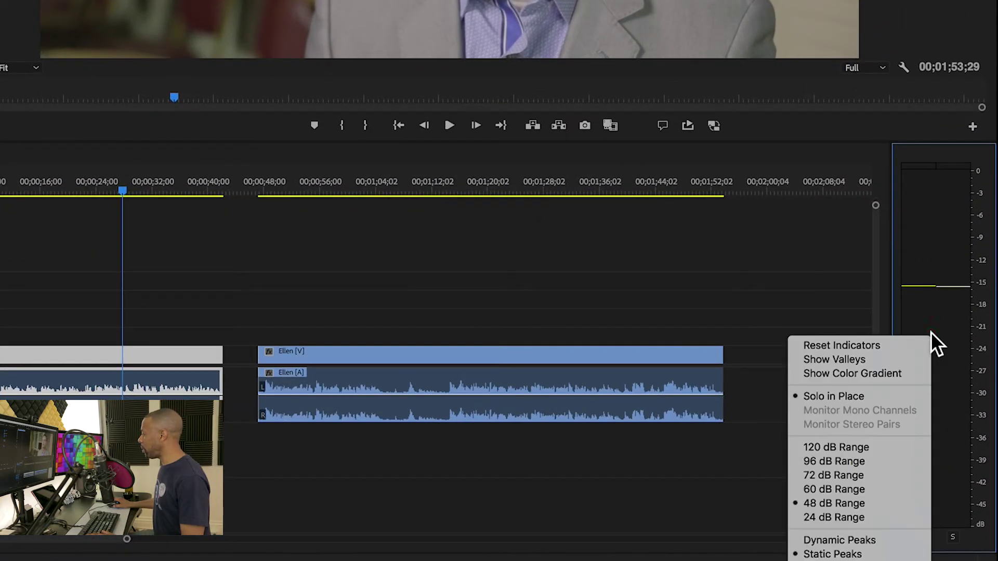
{"action": "left_click", "coordinate": [842, 554]}
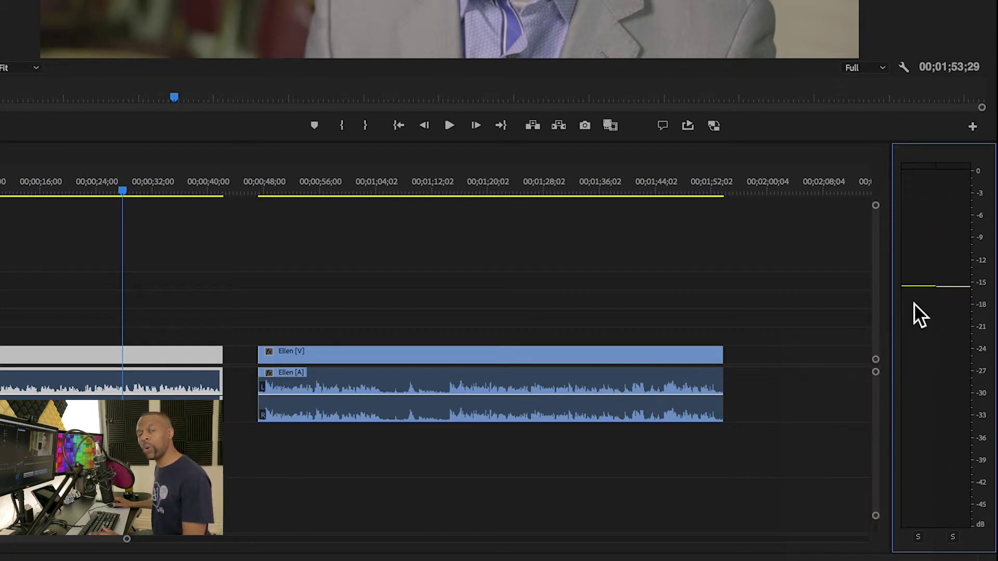
{"action": "right_click", "coordinate": [929, 326]}
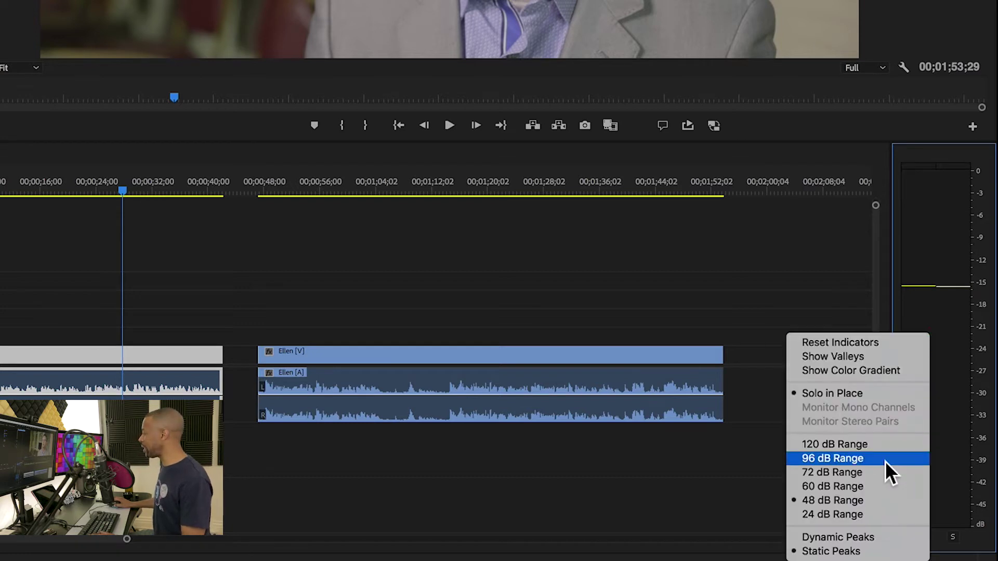
{"action": "left_click", "coordinate": [869, 535]}
{"action": "key", "text": "space"}
{"action": "key", "text": "space"}
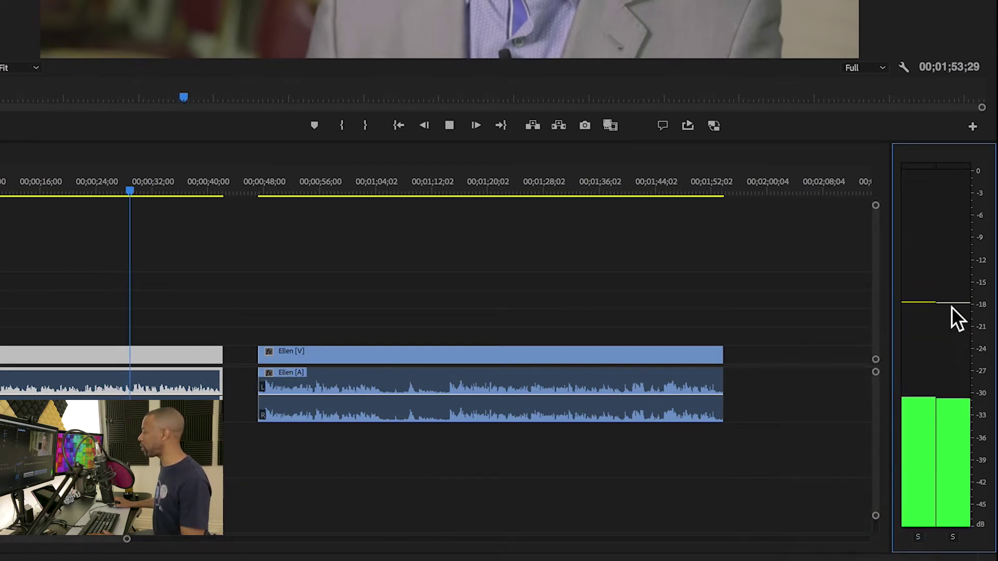
{"action": "right_click", "coordinate": [928, 329]}
{"action": "left_click", "coordinate": [860, 540]}
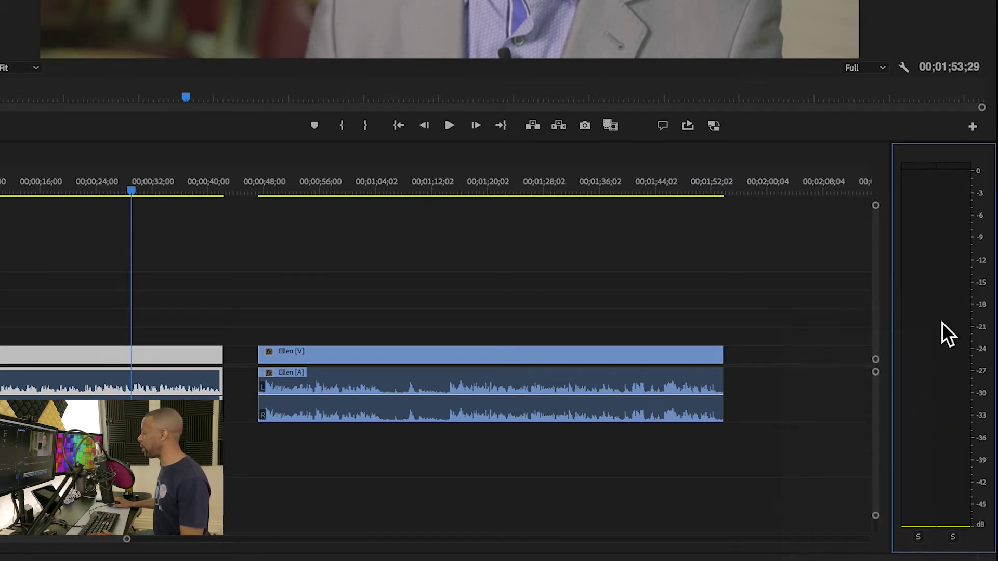
{"action": "key", "text": "space"}
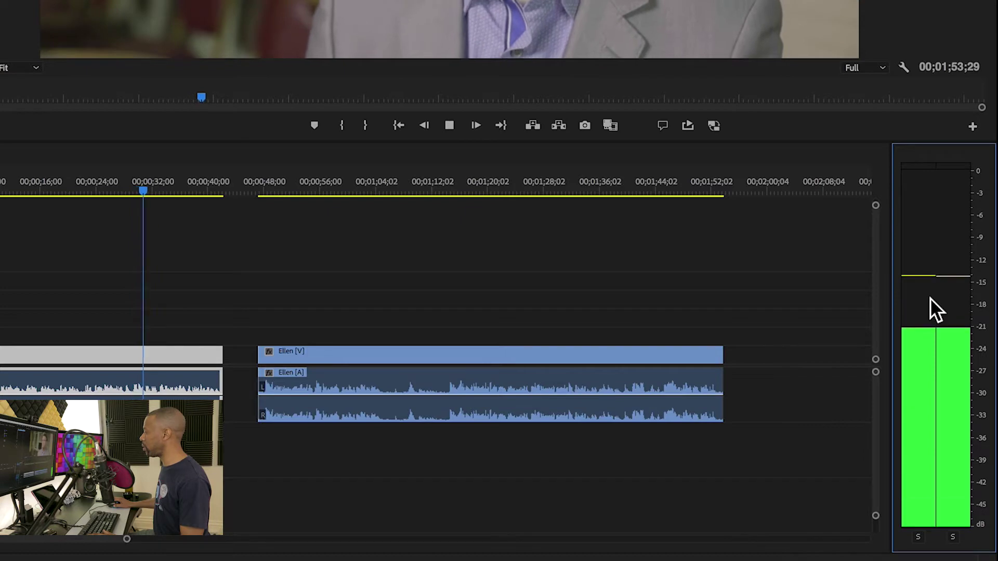
{"action": "key", "text": "space"}
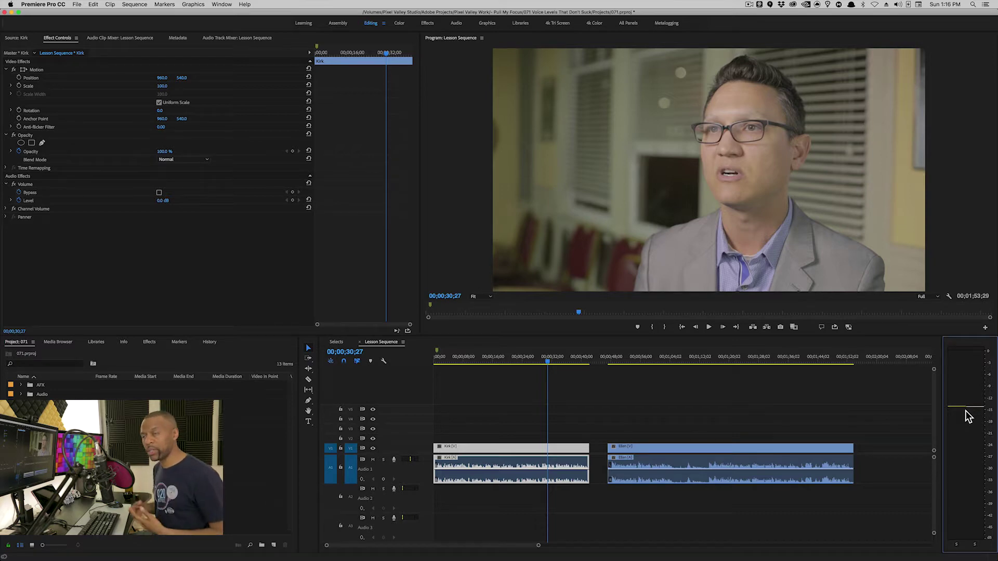
{"action": "left_click", "coordinate": [537, 359]}
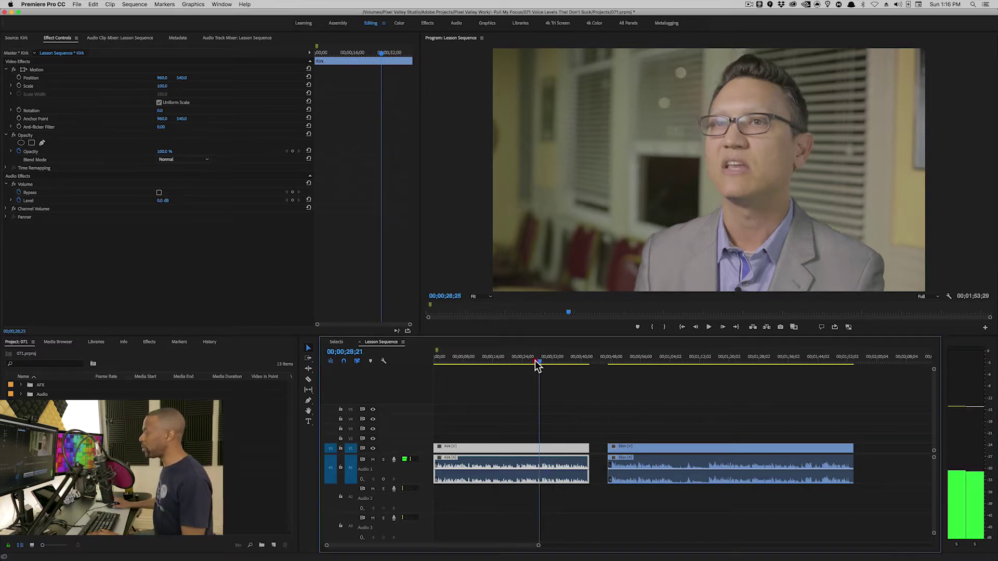
{"action": "left_click_drag", "start_coordinate": [537, 364], "coordinate": [517, 364]}
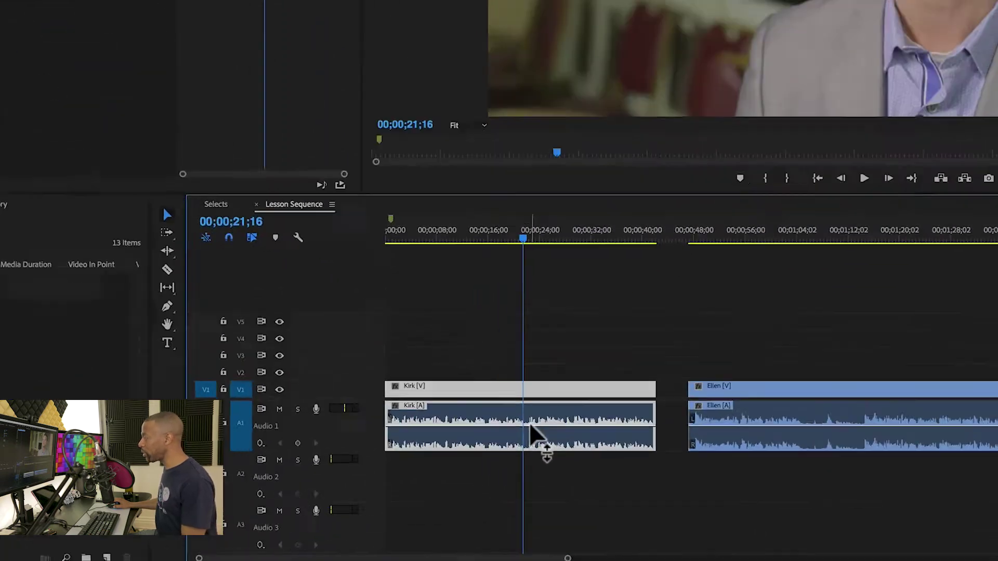
{"action": "left_click_drag", "start_coordinate": [531, 425], "coordinate": [532, 437]}
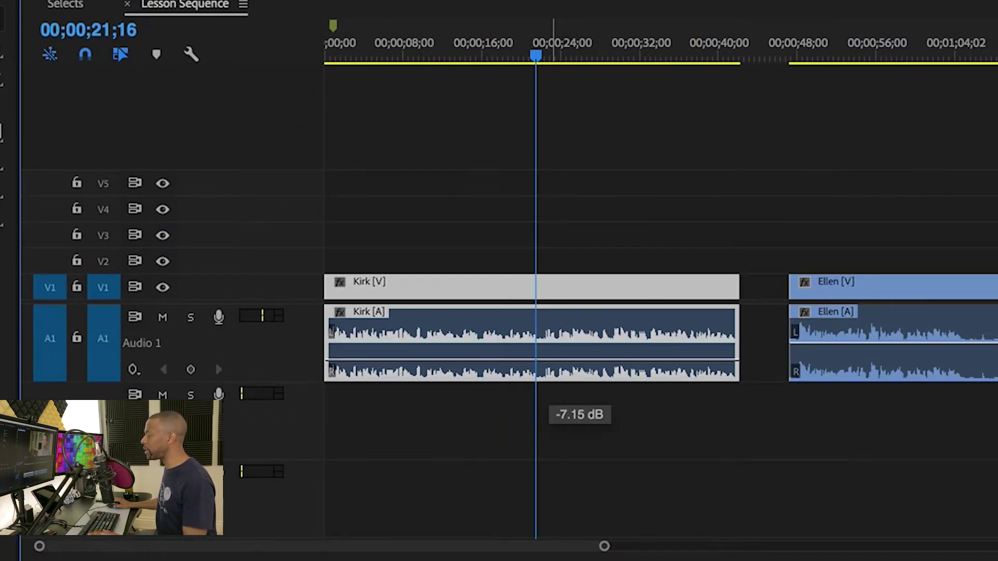
{"action": "left_click_drag", "start_coordinate": [540, 360], "coordinate": [540, 312]}
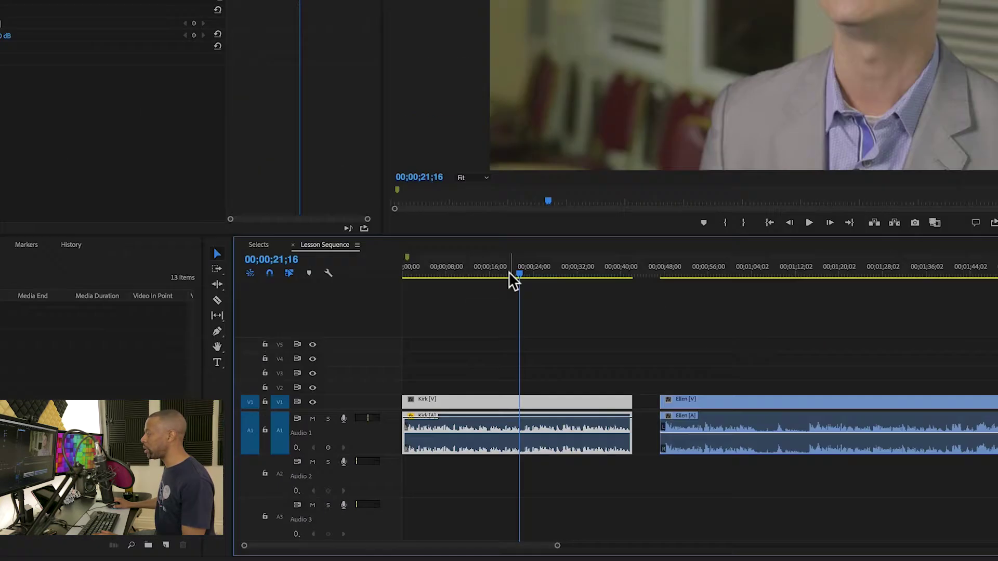
{"action": "left_click", "coordinate": [349, 55]}
{"action": "key", "text": "space"}
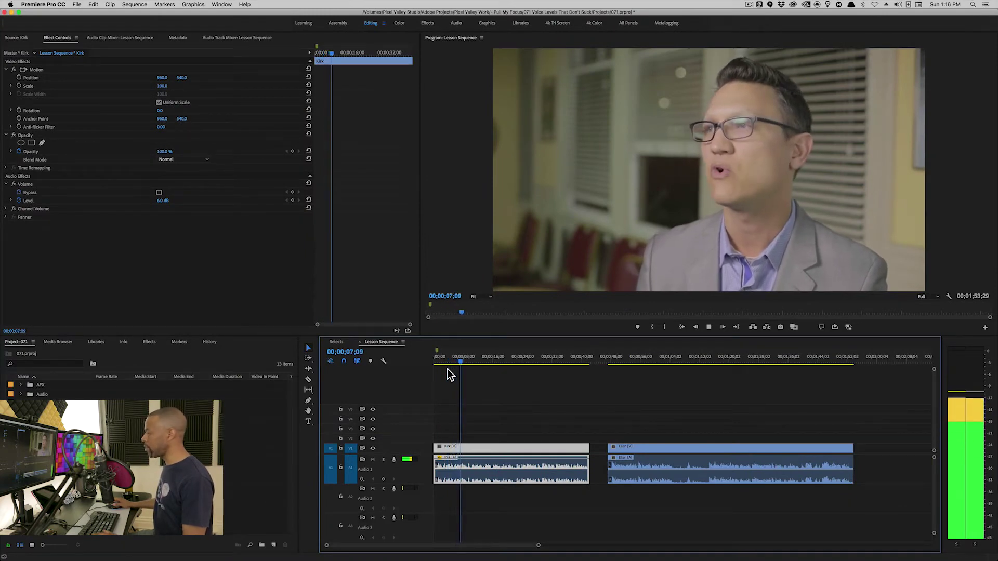
{"action": "key", "text": "space"}
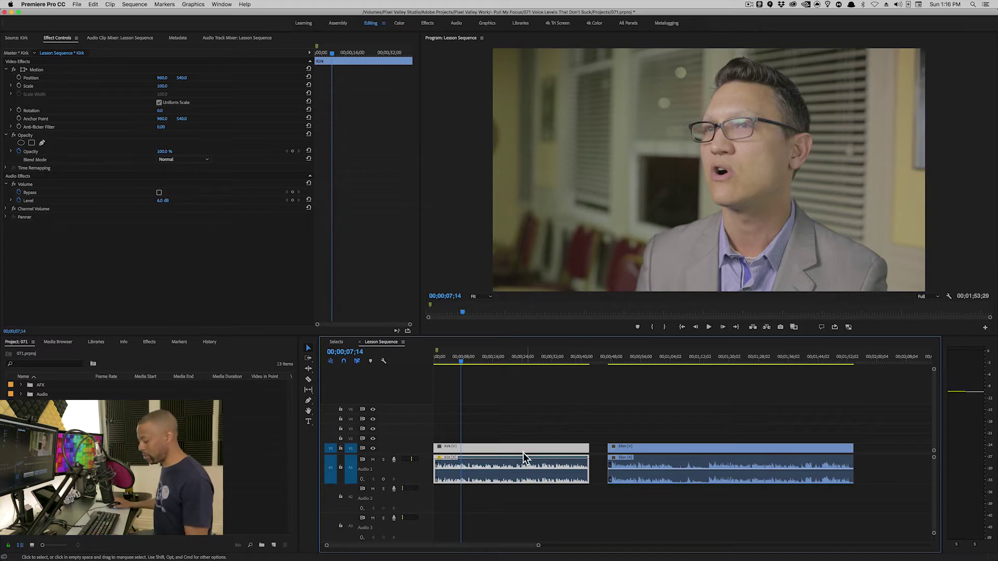
{"action": "key", "text": "super+z"}
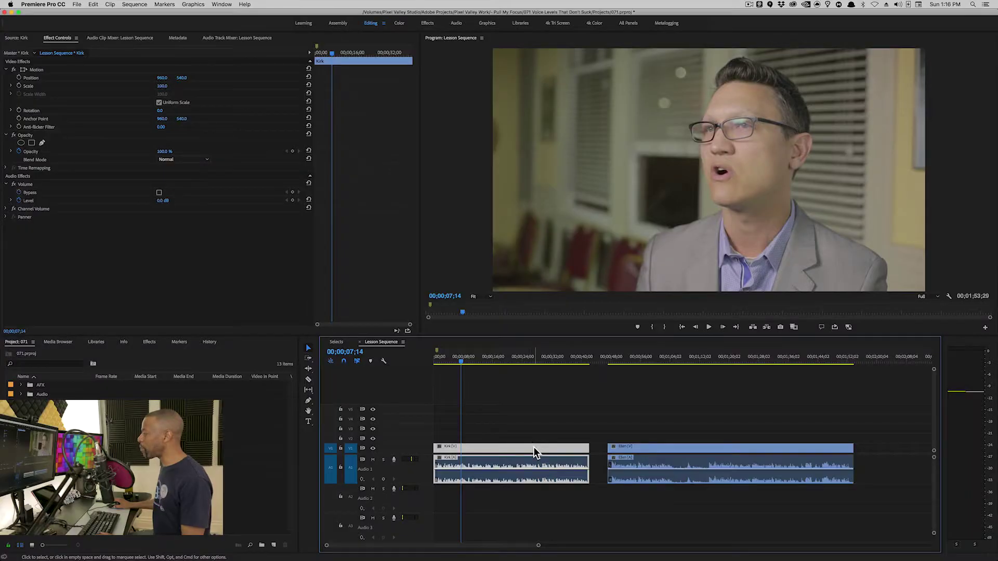
Set the Kirk clip's audio gain to +20 dB and play it back from about five seconds
{"action": "right_click", "coordinate": [533, 447]}
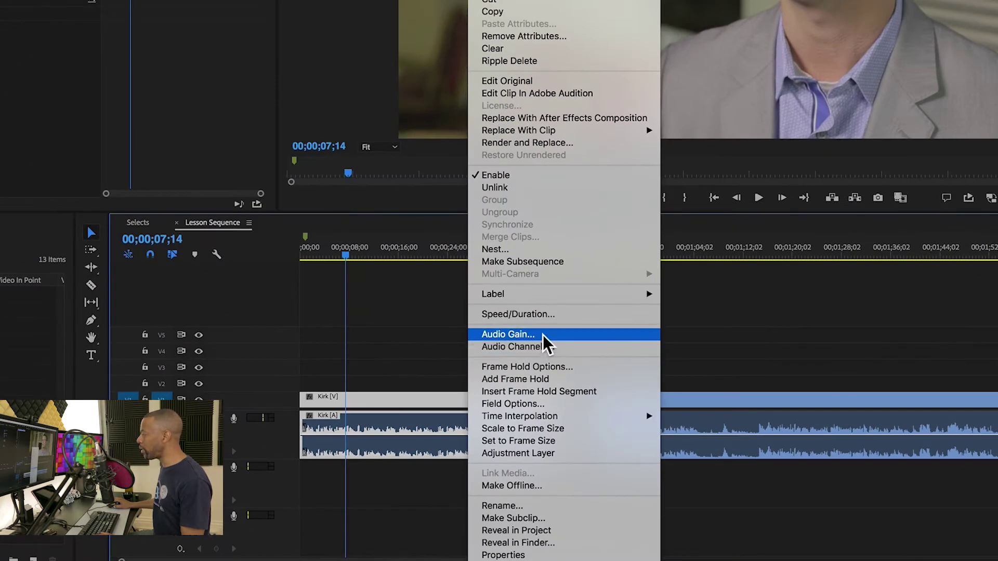
{"action": "left_click", "coordinate": [543, 334]}
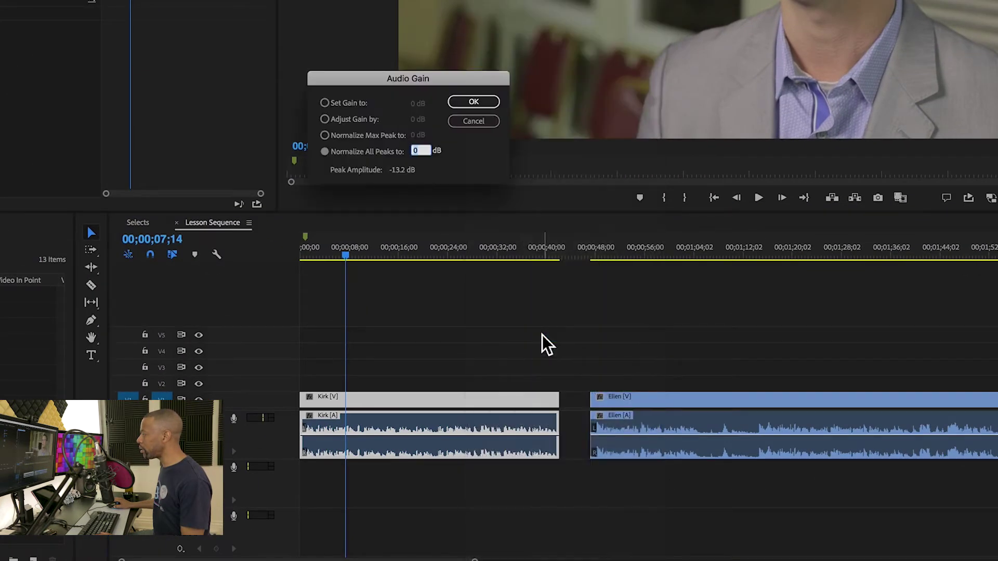
{"action": "left_click", "coordinate": [479, 120]}
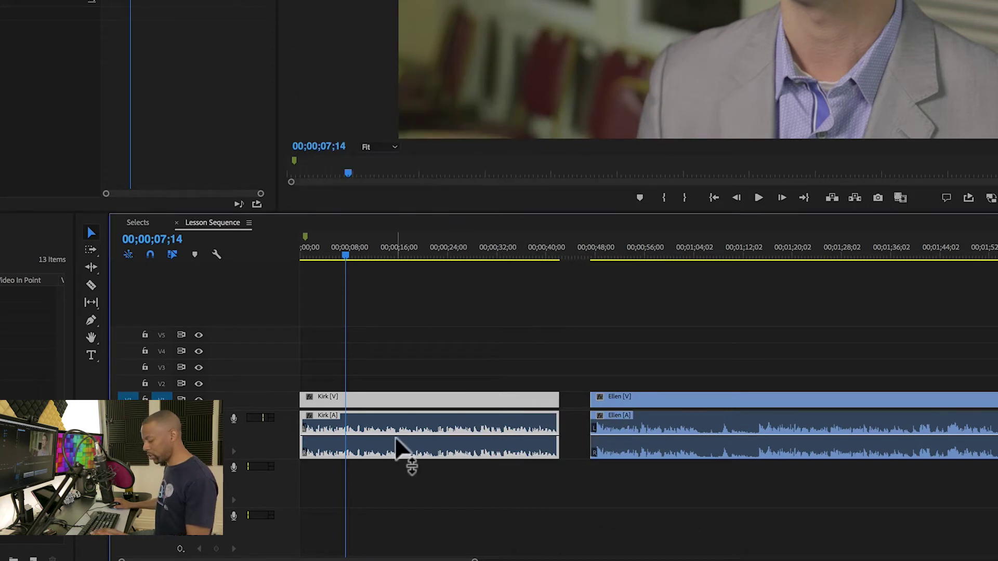
{"action": "key", "text": "g"}
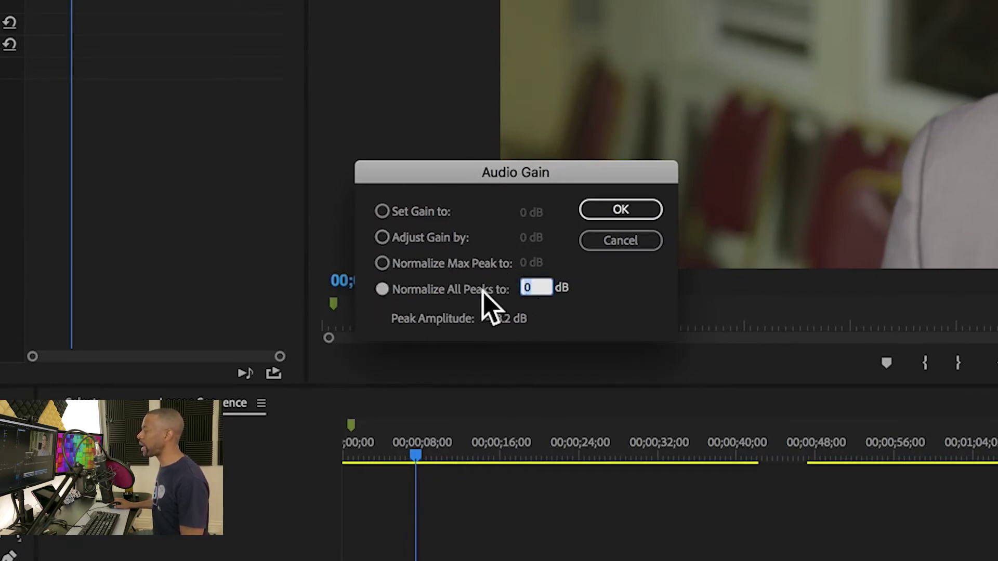
{"action": "left_click", "coordinate": [423, 212]}
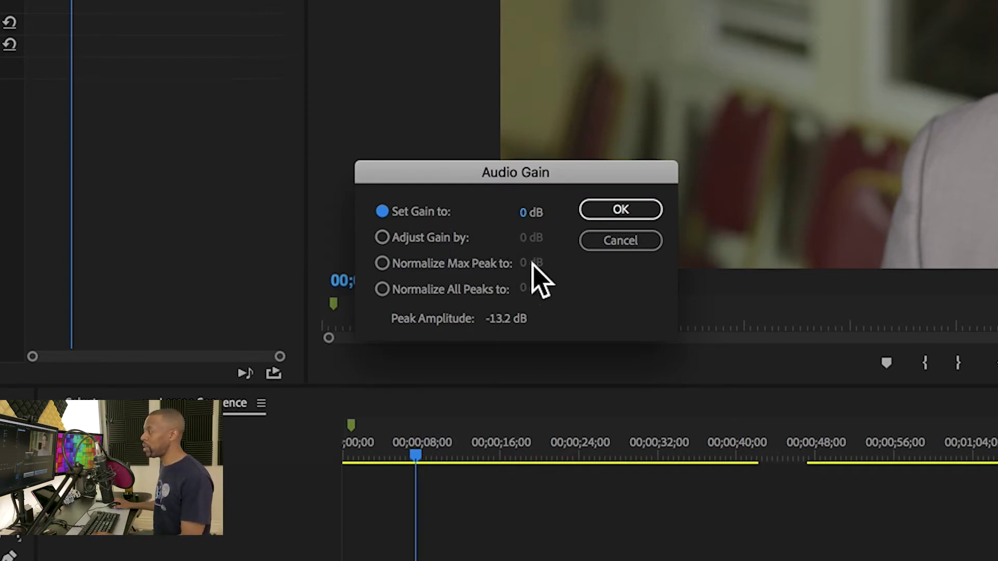
{"action": "left_click", "coordinate": [526, 214]}
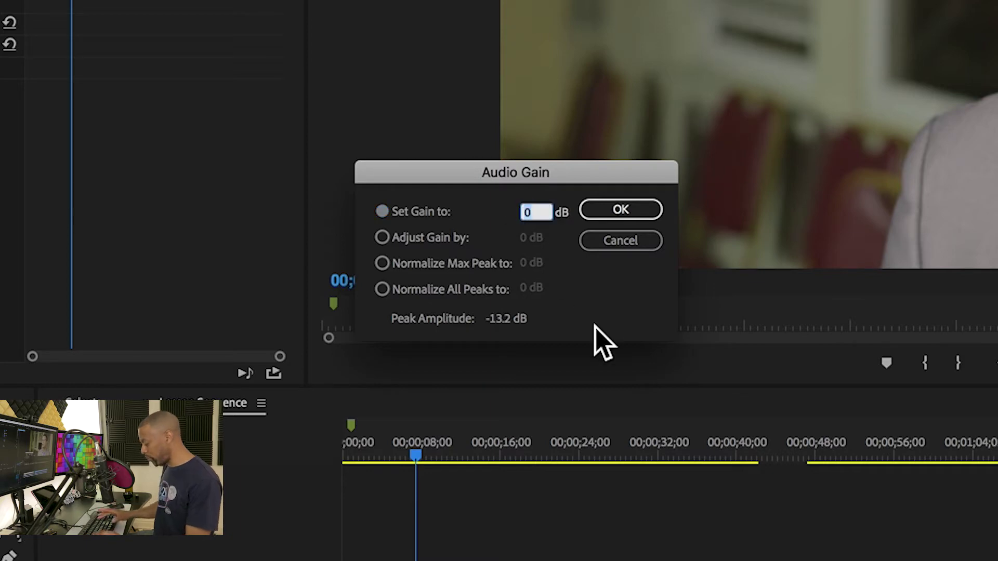
{"action": "type", "text": "+20"}
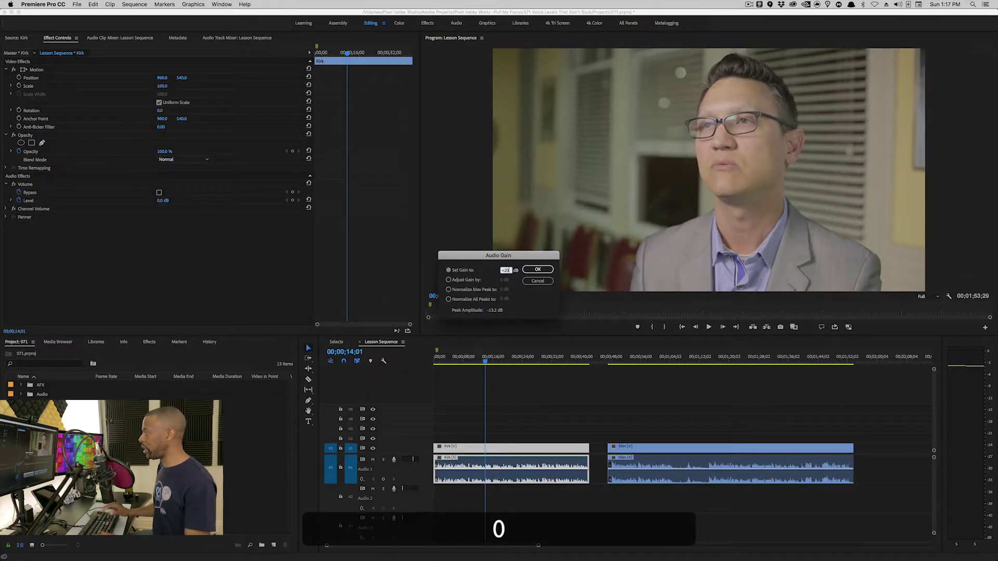
{"action": "left_click", "coordinate": [538, 268]}
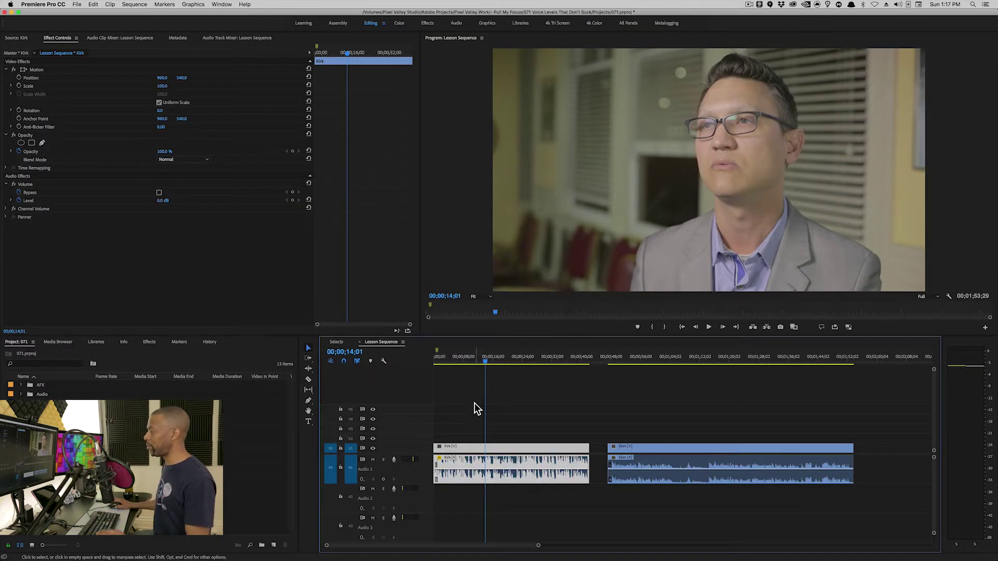
{"action": "left_click_drag", "start_coordinate": [478, 364], "coordinate": [454, 365]}
{"action": "key", "text": "space"}
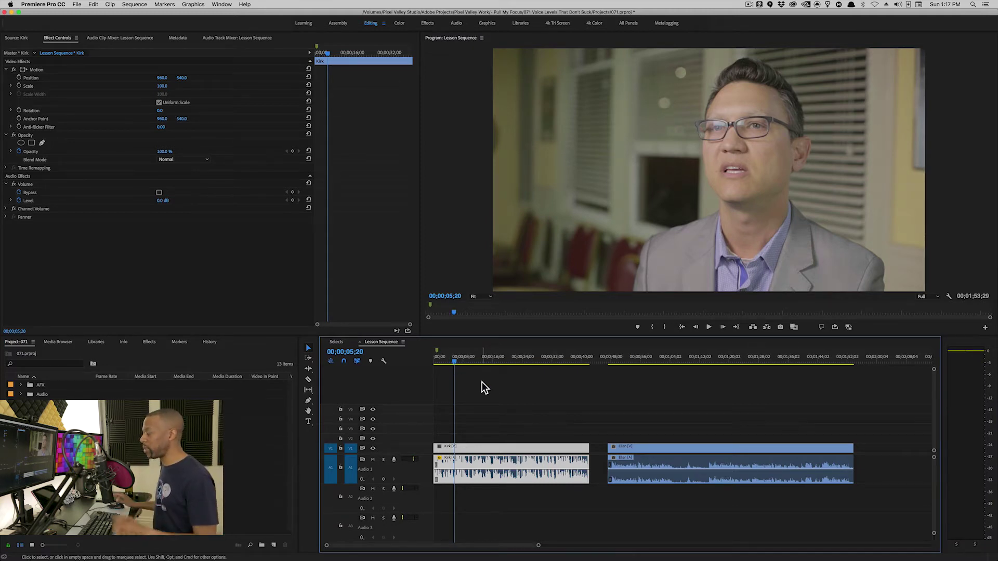
Undo the Kirk clip's +20 dB gain and open Audio Gain with Normalize Max Peak selected
{"action": "key", "text": "super+z"}
{"action": "key", "text": "super+g"}
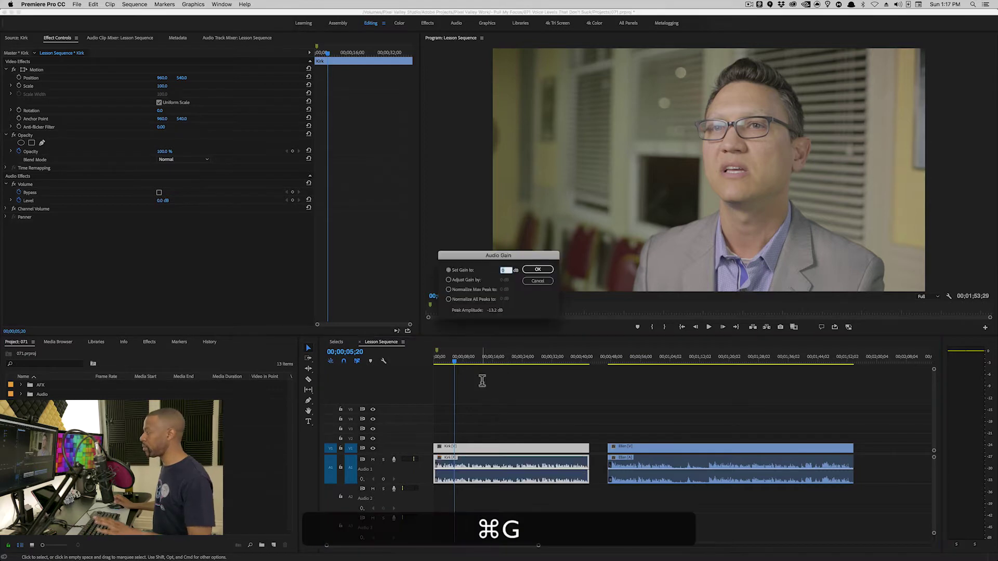
{"action": "left_click", "coordinate": [472, 283]}
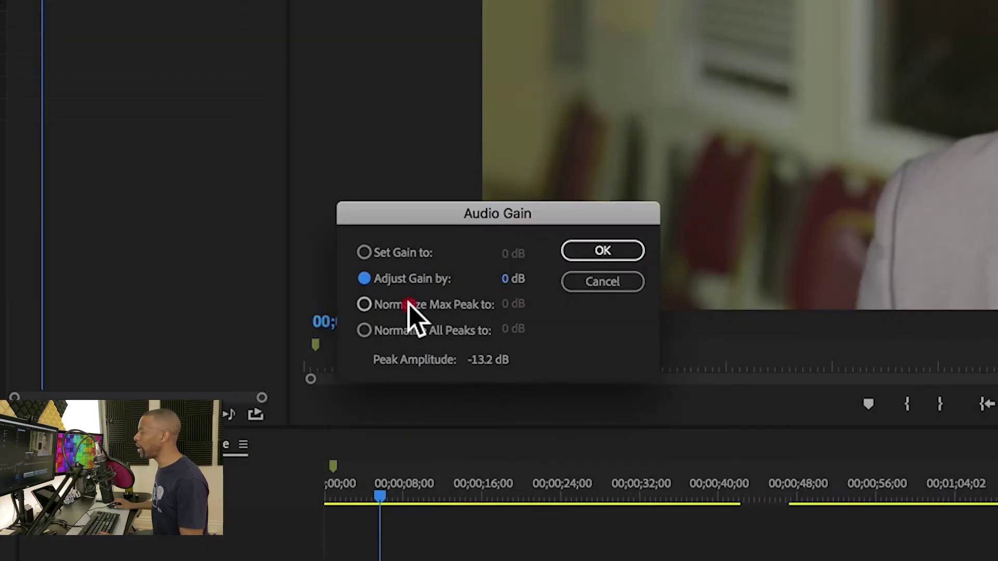
{"action": "left_click", "coordinate": [465, 290]}
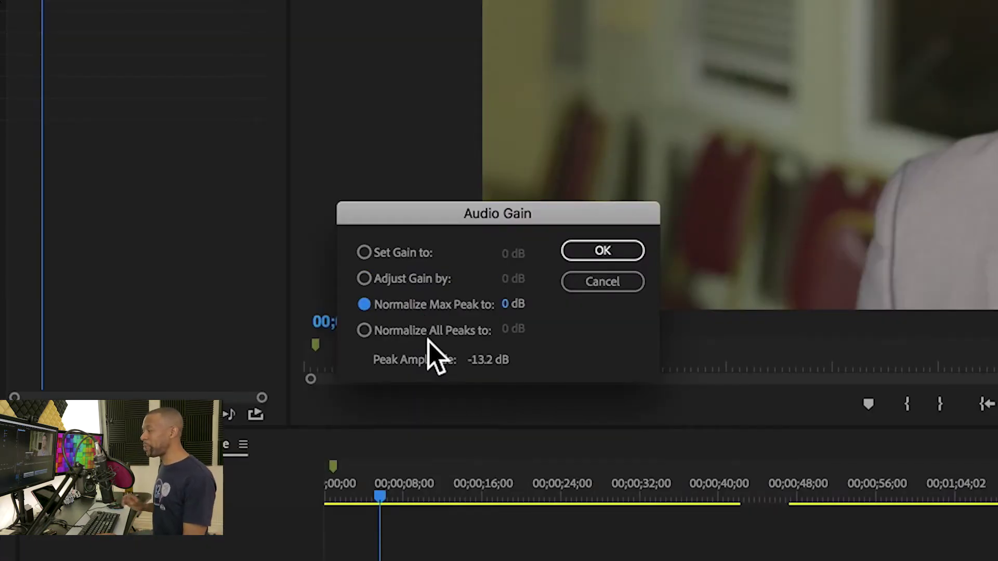
Choose Normalize Max Peak to -3 dB in Audio Gain for the Kirk clip and confirm
{"action": "left_click", "coordinate": [423, 335]}
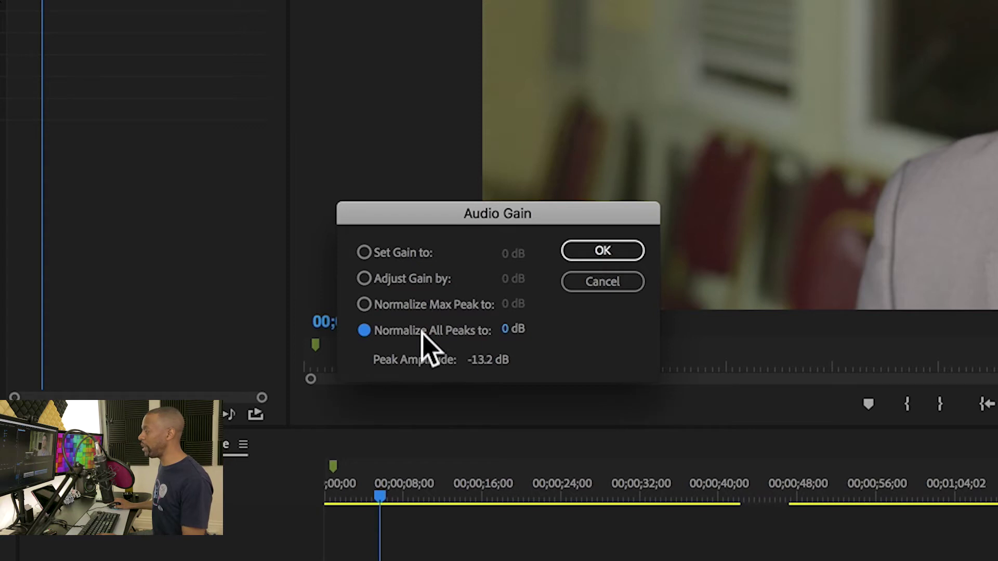
{"action": "left_click", "coordinate": [422, 305]}
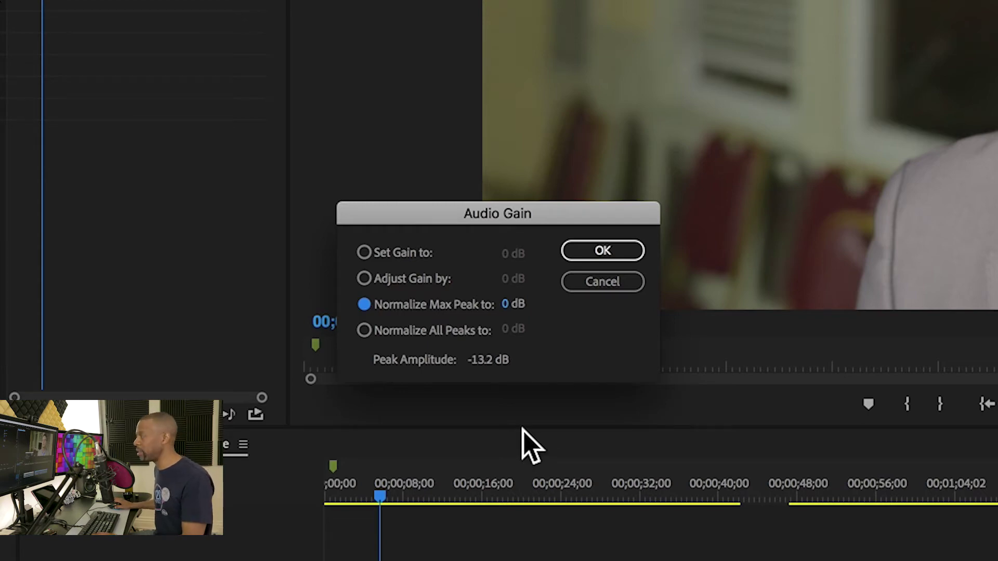
{"action": "left_click", "coordinate": [505, 305]}
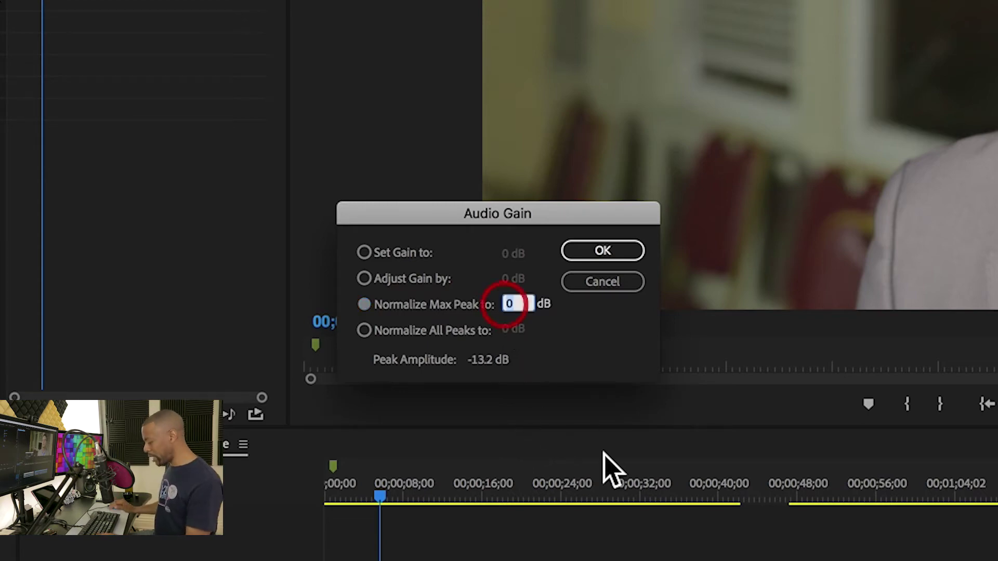
{"action": "type", "text": "-3"}
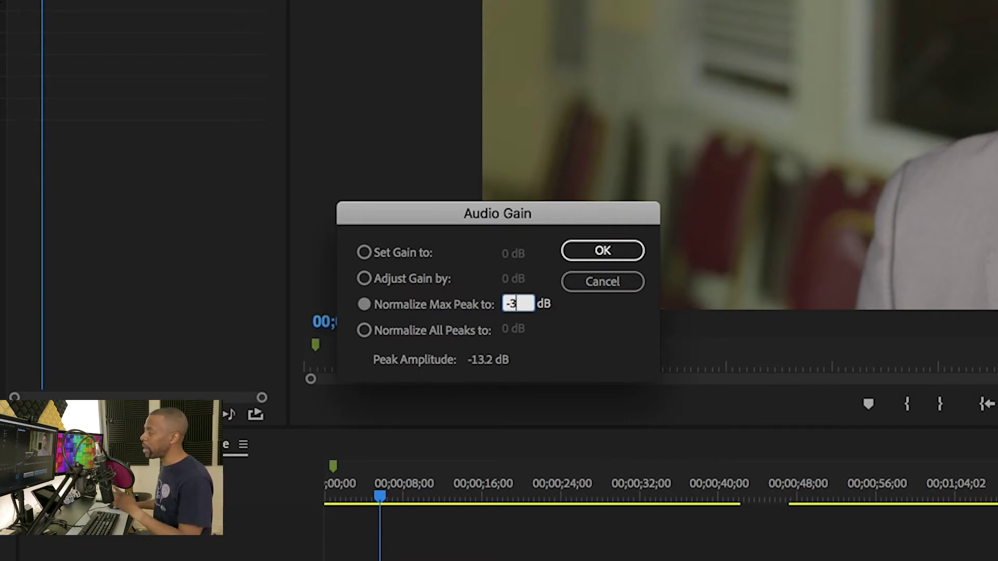
{"action": "left_click", "coordinate": [607, 249]}
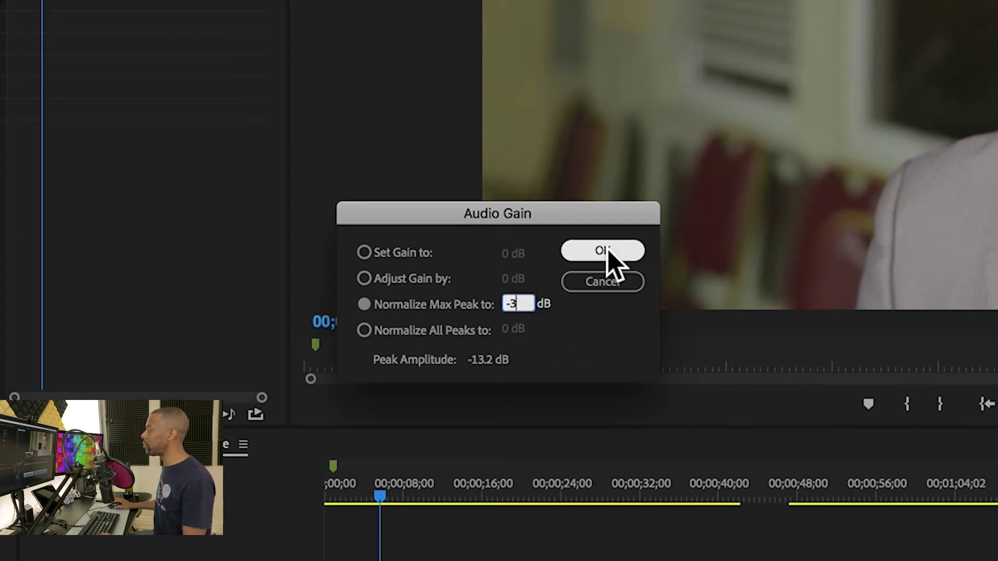
{"action": "left_click_drag", "start_coordinate": [456, 358], "coordinate": [434, 361]}
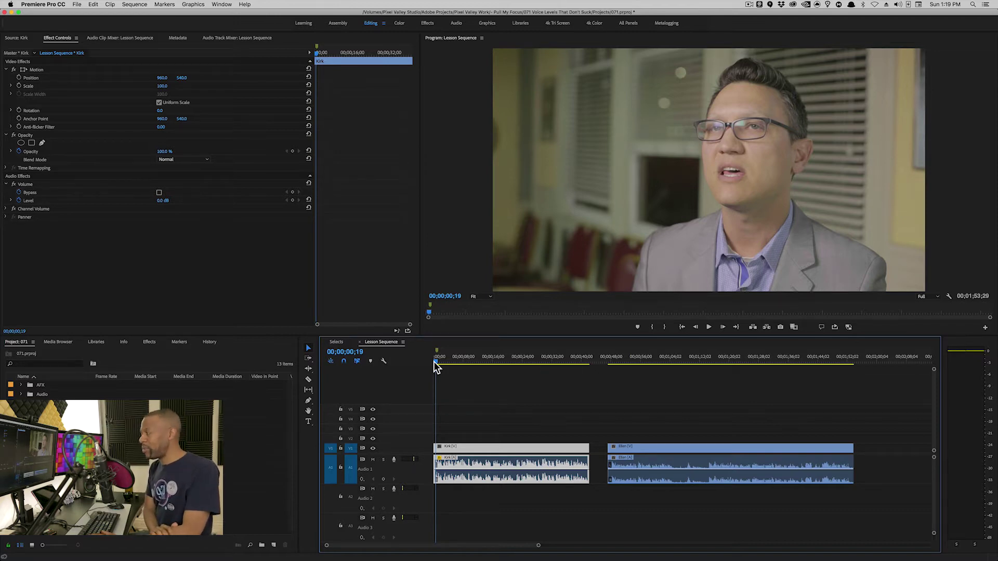
{"action": "key", "text": "space"}
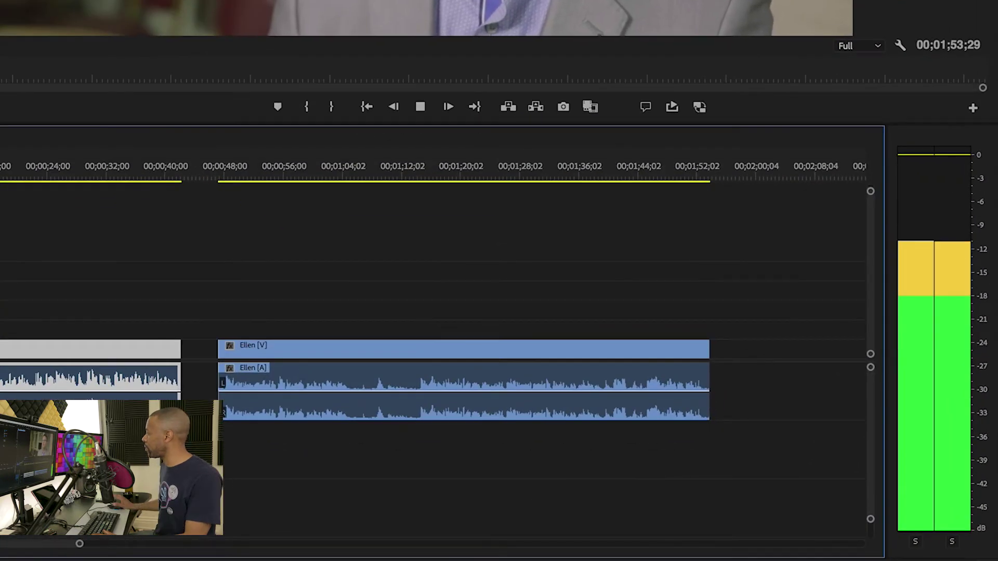
{"action": "key", "text": "space"}
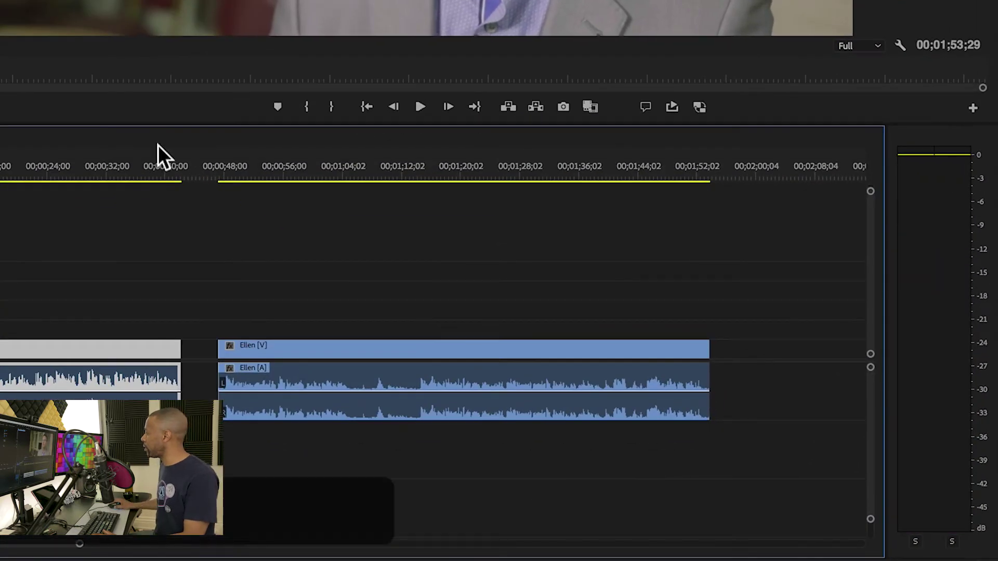
{"action": "left_click", "coordinate": [904, 244]}
{"action": "key", "text": "space"}
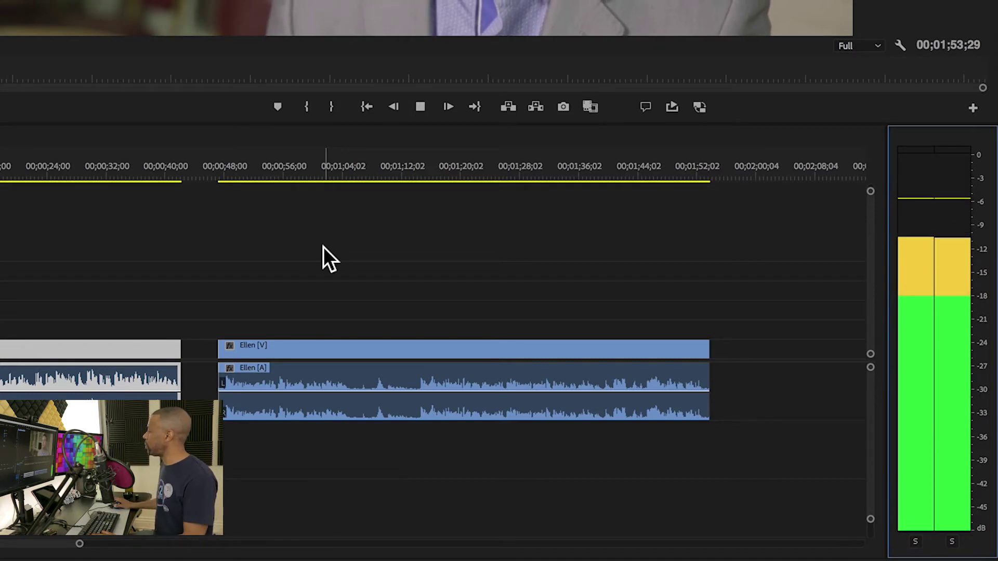
{"action": "key", "text": "space"}
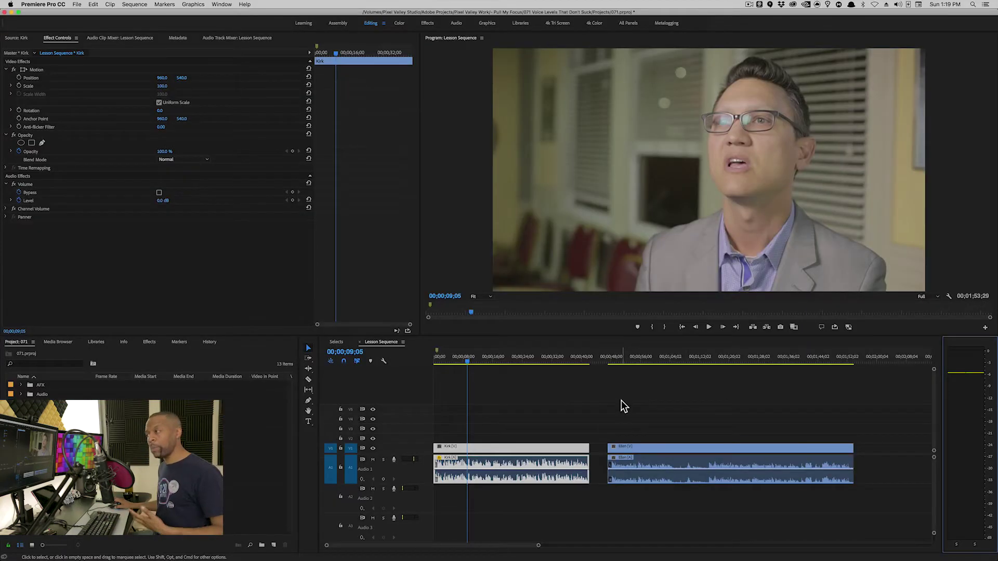
{"action": "left_click_drag", "start_coordinate": [541, 403], "coordinate": [575, 436]}
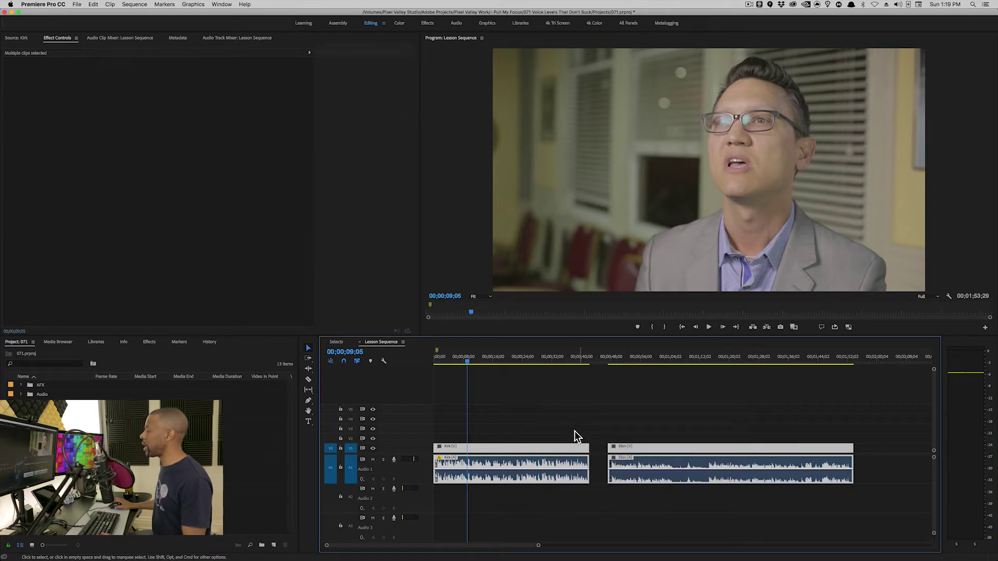
{"action": "left_click", "coordinate": [546, 360]}
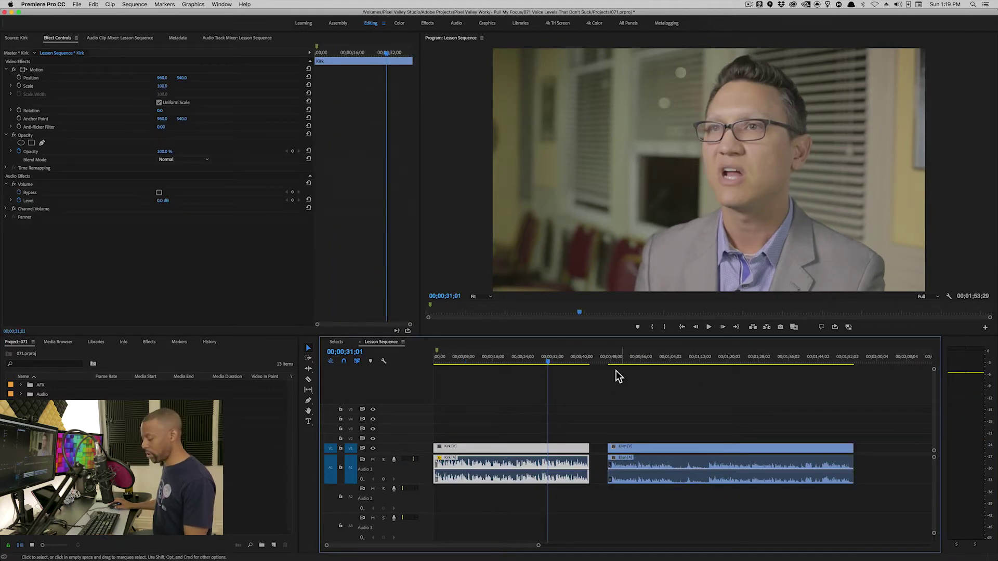
{"action": "key", "text": "super+z"}
{"action": "left_click_drag", "start_coordinate": [644, 359], "coordinate": [650, 360]}
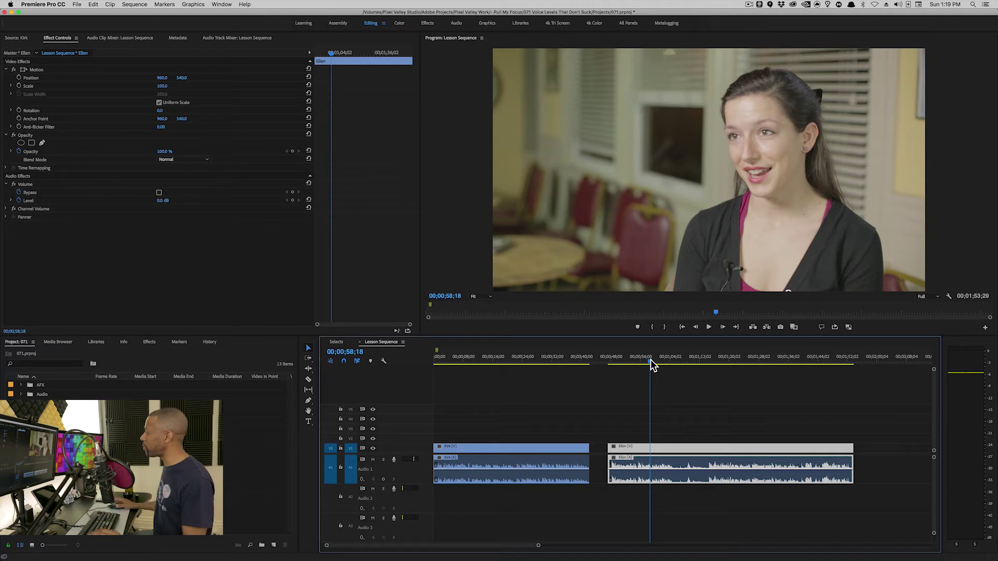
{"action": "left_click_drag", "start_coordinate": [649, 360], "coordinate": [633, 358]}
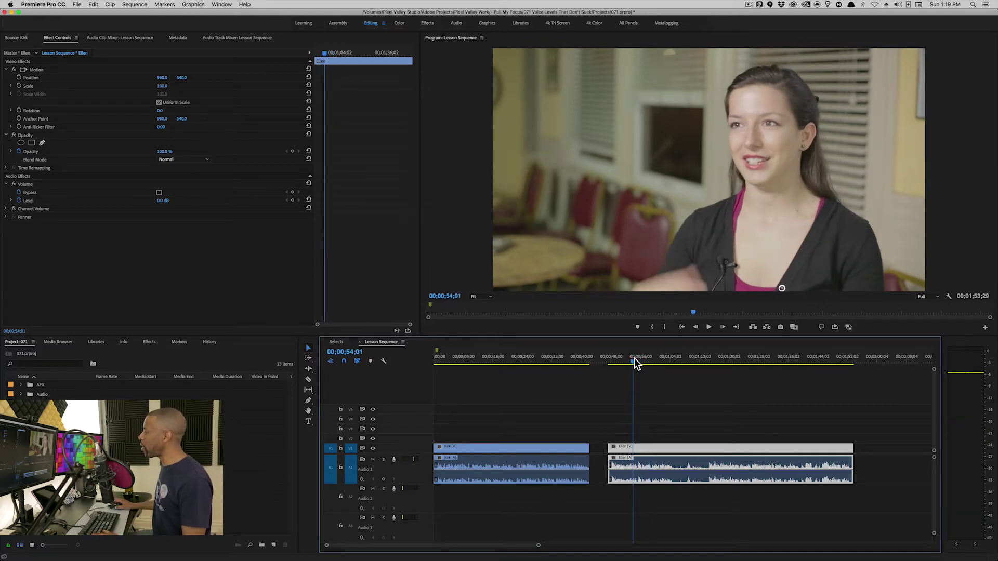
{"action": "key", "text": "g"}
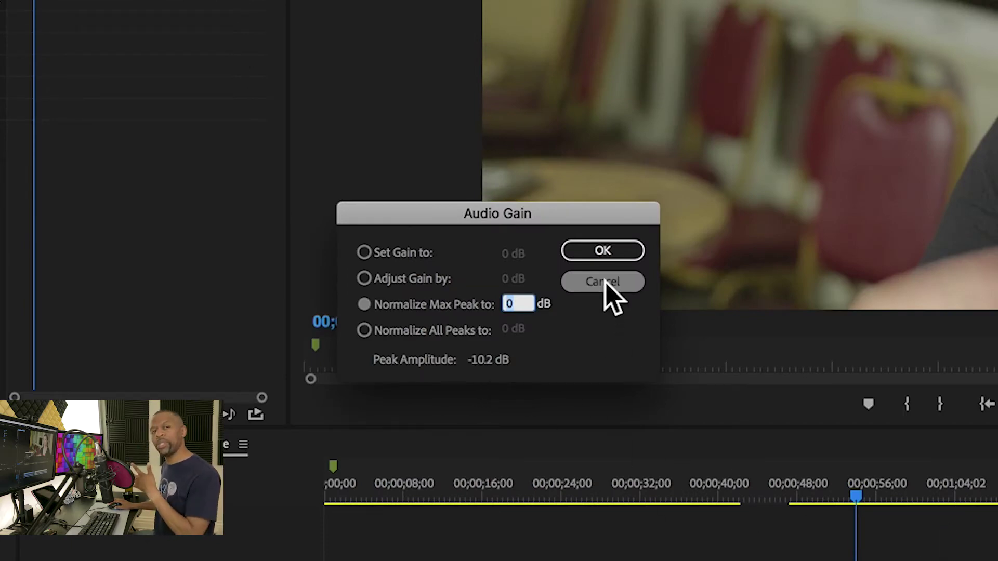
{"action": "left_click", "coordinate": [619, 283]}
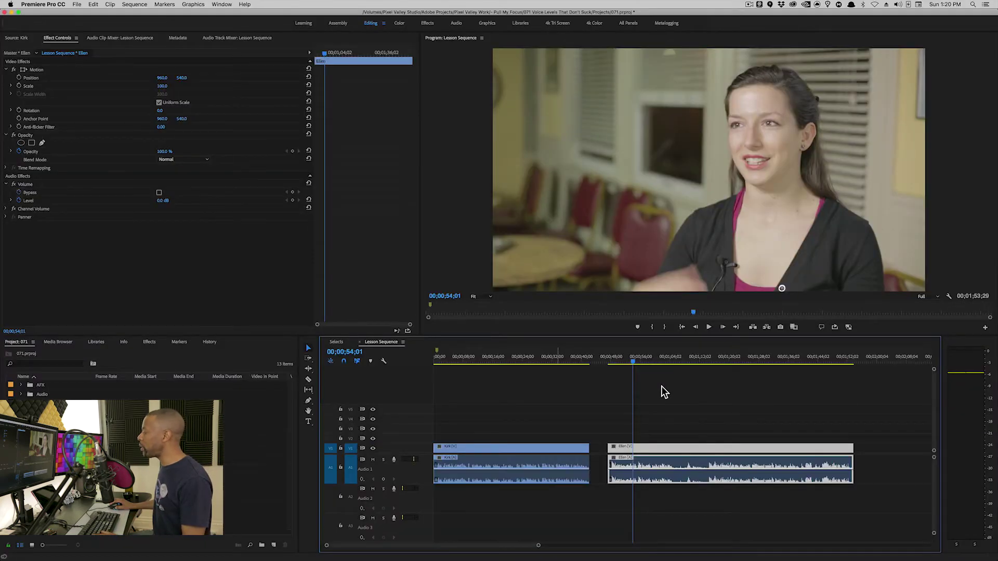
Marquee-select both the Kirk and Ellen interview clips on the timeline
{"action": "left_click", "coordinate": [658, 410]}
{"action": "left_click_drag", "start_coordinate": [547, 408], "coordinate": [693, 505]}
{"action": "left_click_drag", "start_coordinate": [534, 398], "coordinate": [668, 512]}
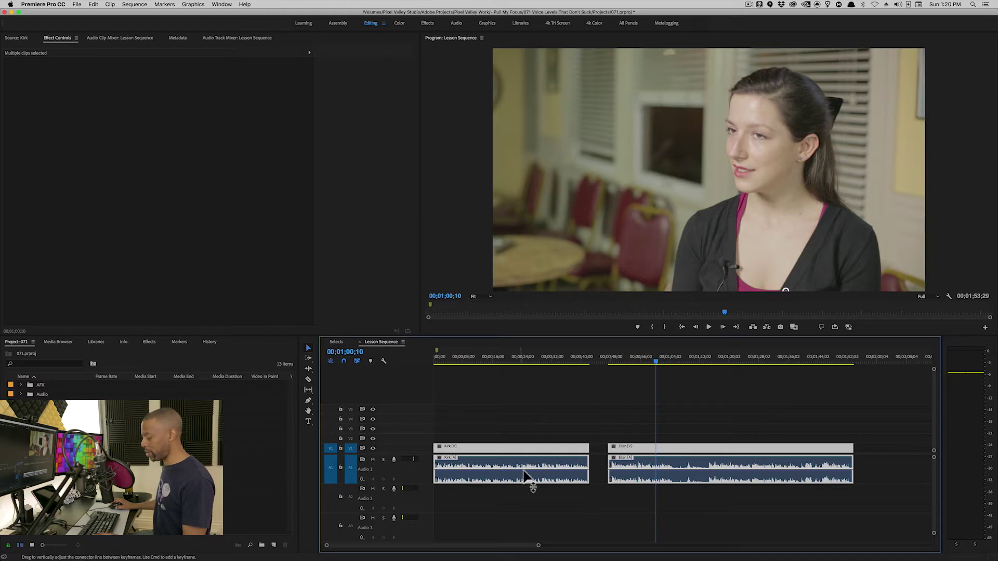
Apply Normalize All Peaks to -3 dB to both selected clips in Audio Gain
{"action": "key", "text": "g"}
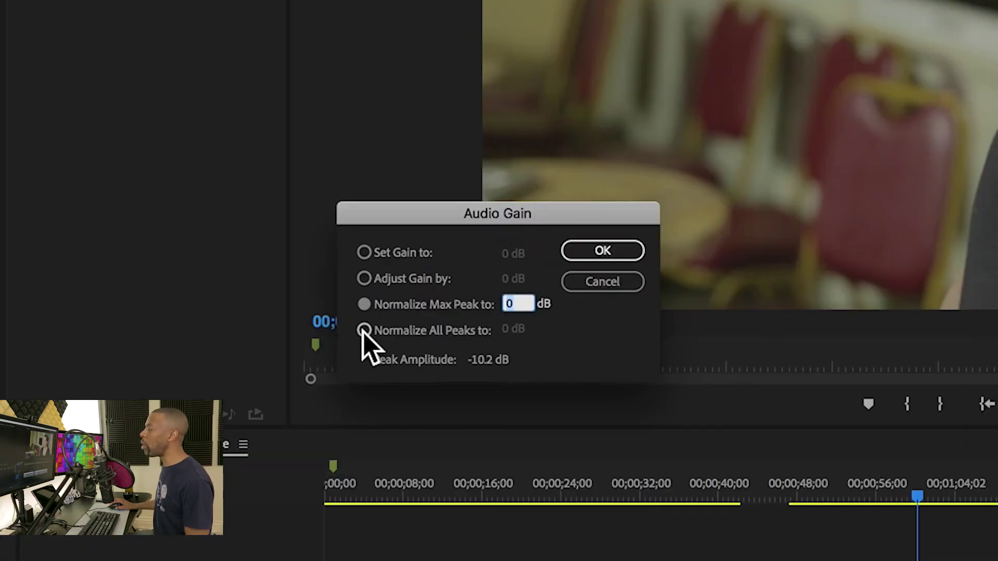
{"action": "left_click", "coordinate": [449, 299]}
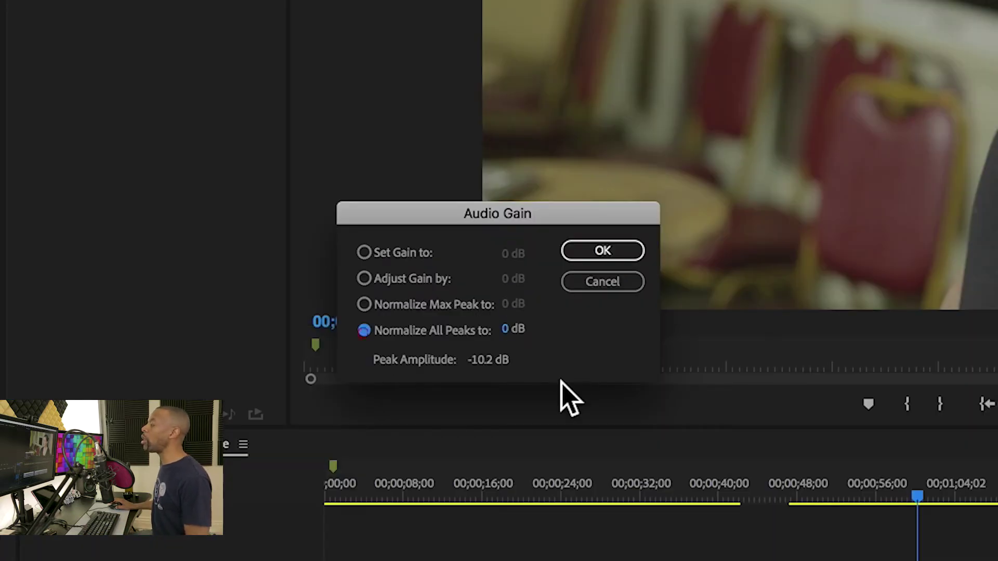
{"action": "left_click", "coordinate": [364, 305]}
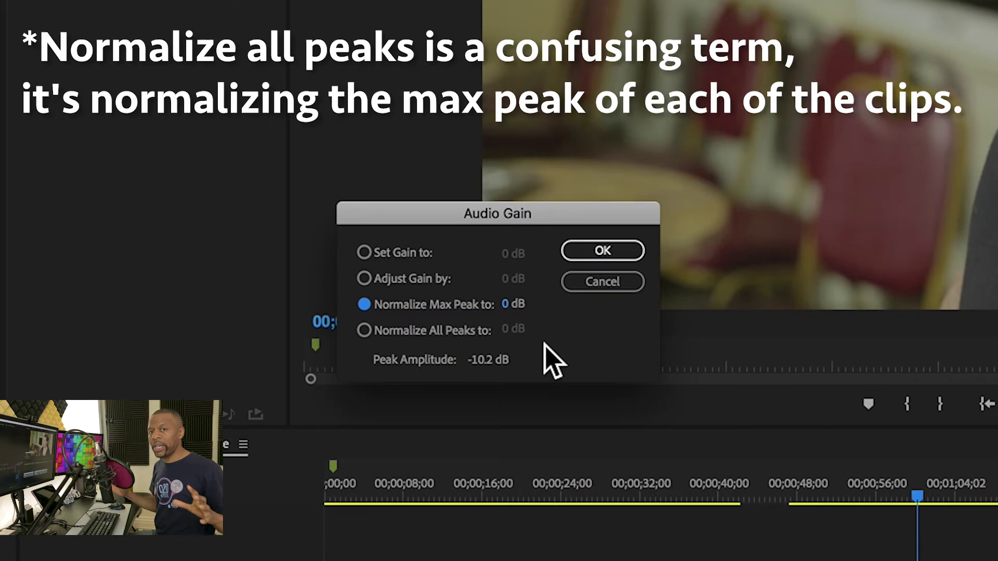
{"action": "left_click", "coordinate": [394, 331]}
{"action": "left_click", "coordinate": [507, 331]}
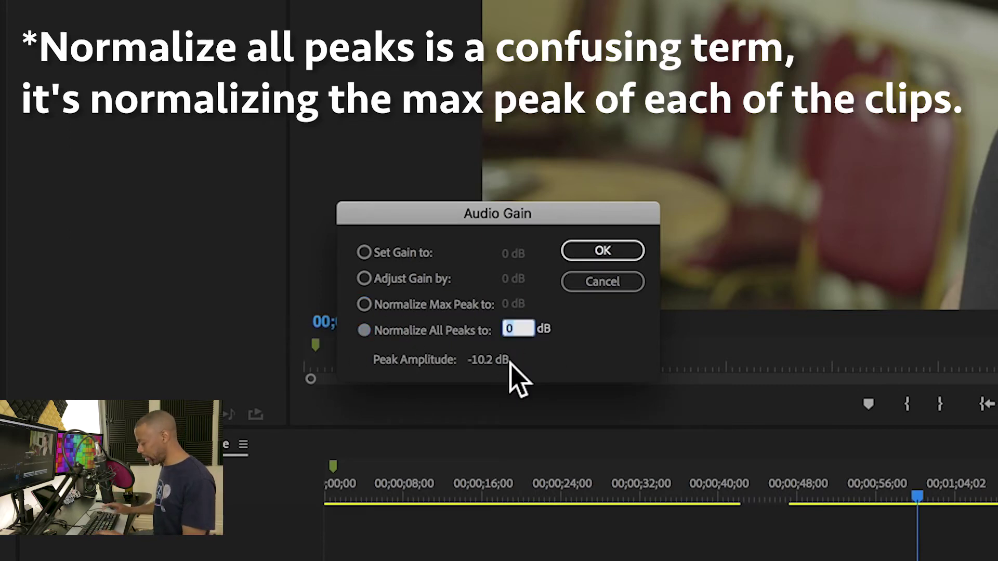
{"action": "type", "text": "-3"}
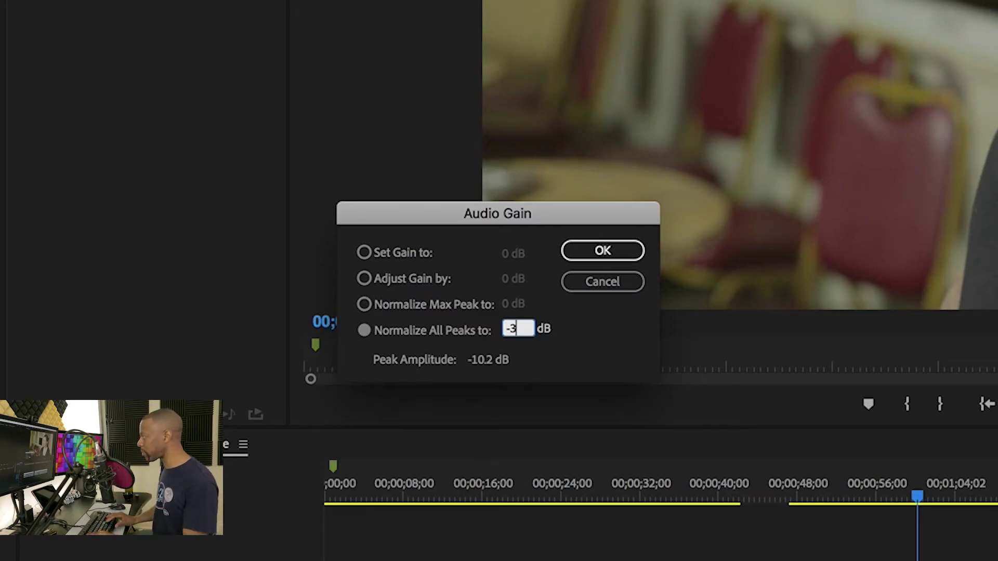
{"action": "key", "text": "Return"}
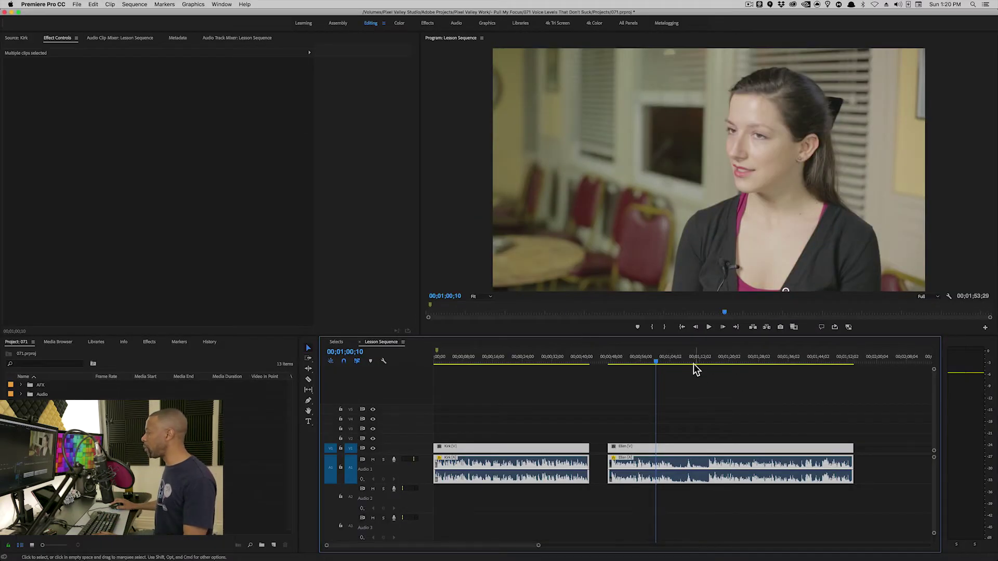
{"action": "left_click_drag", "start_coordinate": [693, 364], "coordinate": [609, 366]}
Play Ellen's clip from its start and check its normalized level on the audio meters
{"action": "key", "text": "space"}
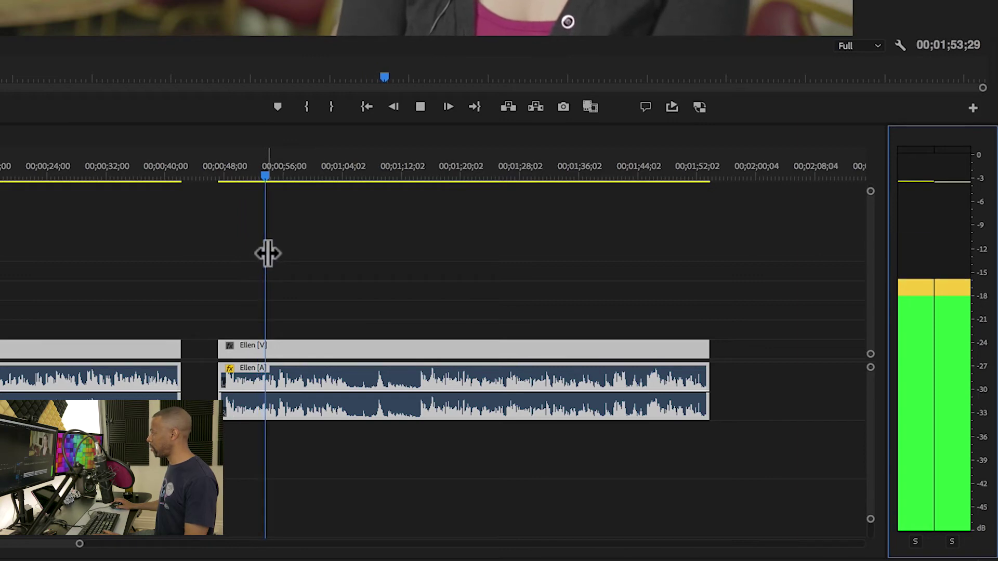
{"action": "left_click_drag", "start_coordinate": [254, 176], "coordinate": [217, 176]}
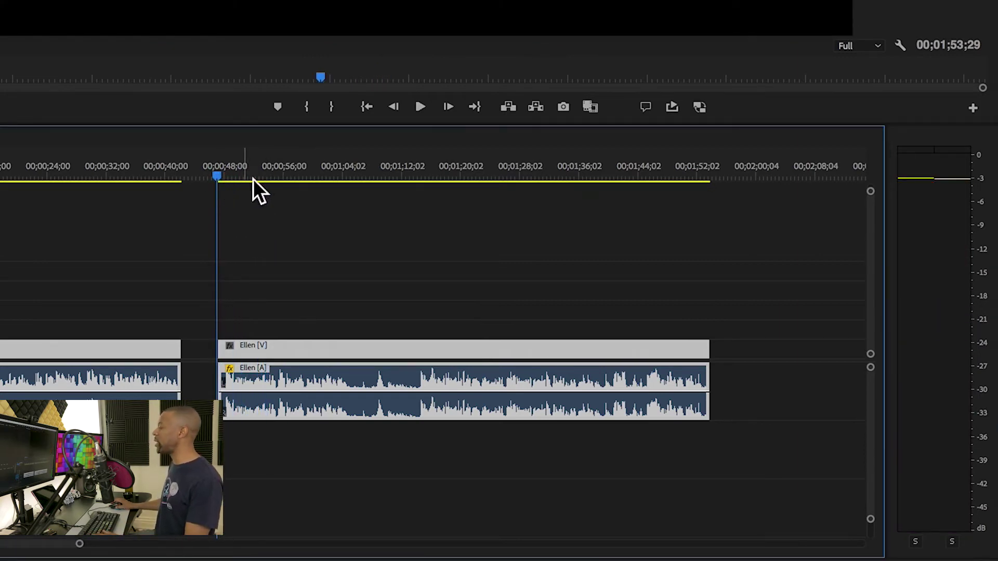
{"action": "left_click", "coordinate": [924, 312]}
{"action": "key", "text": "space"}
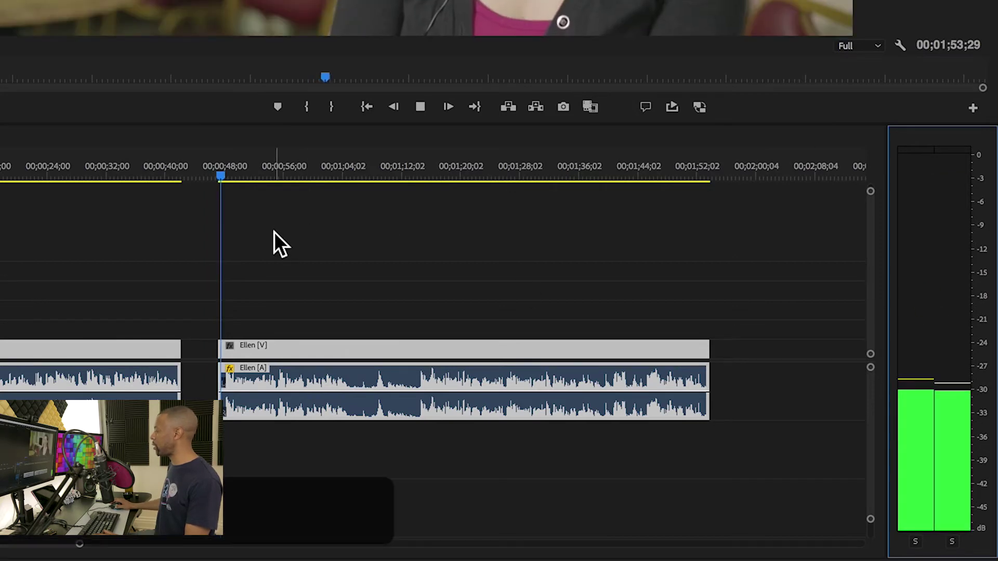
{"action": "key", "text": "space"}
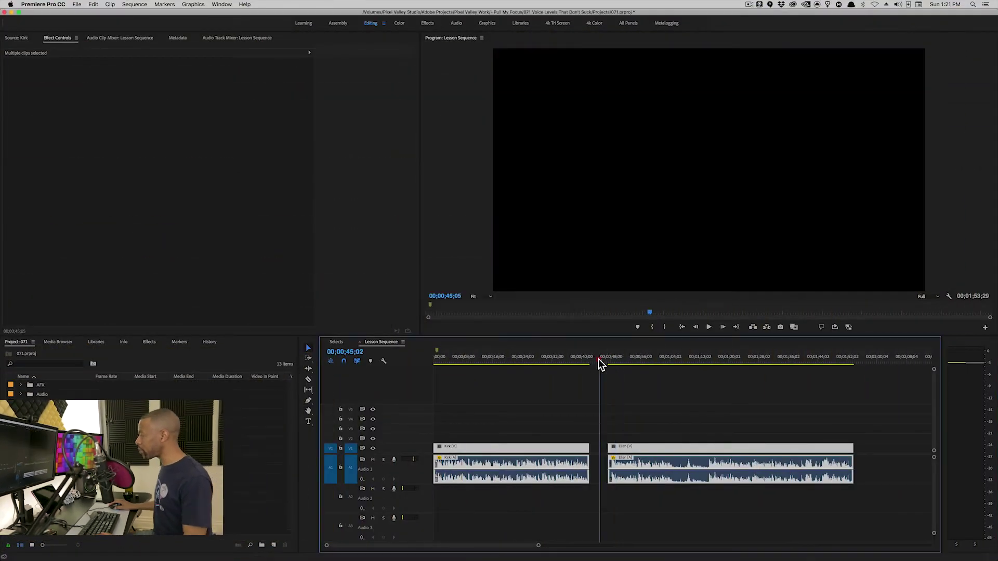
Undo the last clip edit and rename the Audio 1 track to 'Dialogue'
{"action": "key", "text": "super+z"}
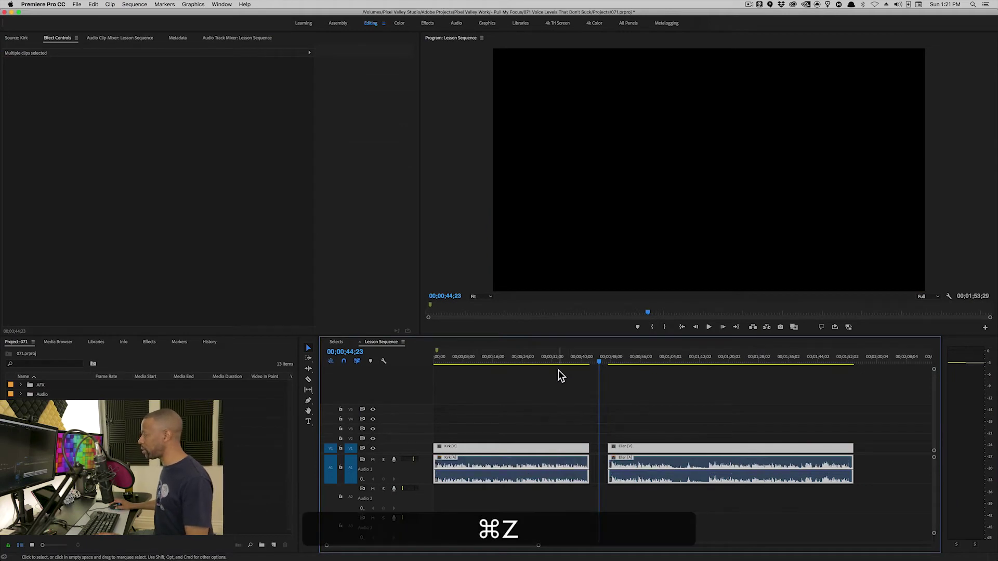
{"action": "left_click_drag", "start_coordinate": [489, 361], "coordinate": [494, 382]}
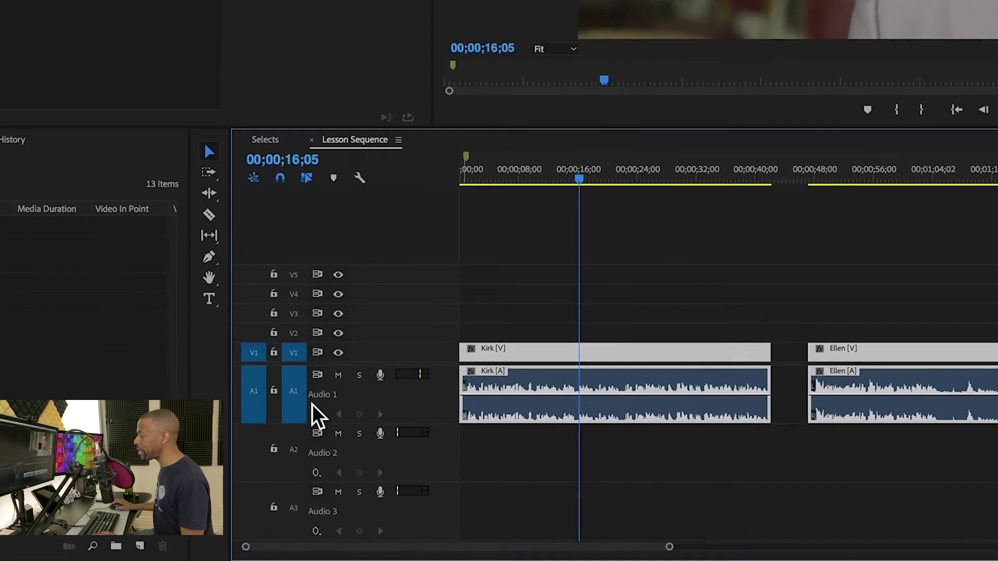
{"action": "right_click", "coordinate": [323, 403]}
{"action": "left_click", "coordinate": [359, 398]}
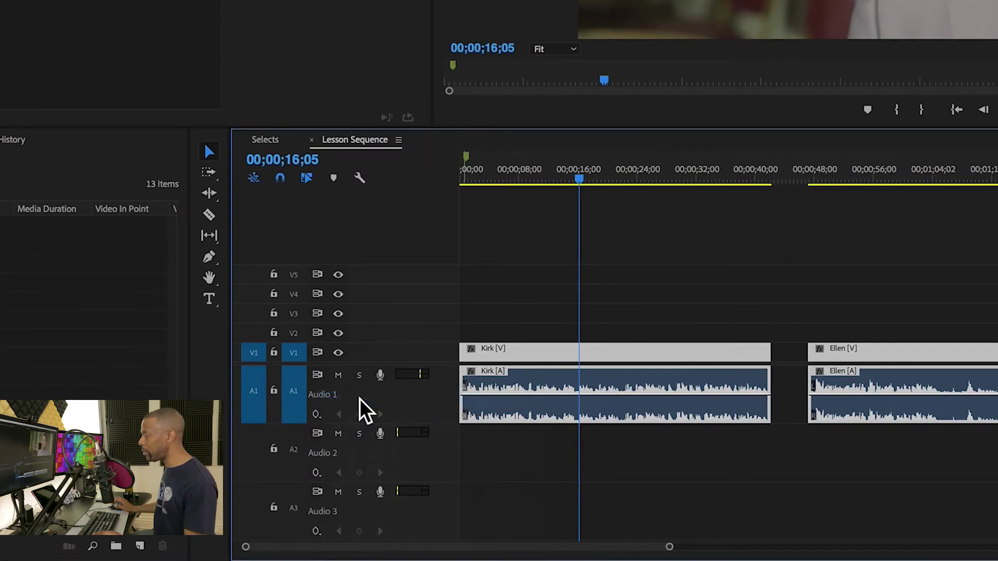
{"action": "type", "text": "Dialogu"}
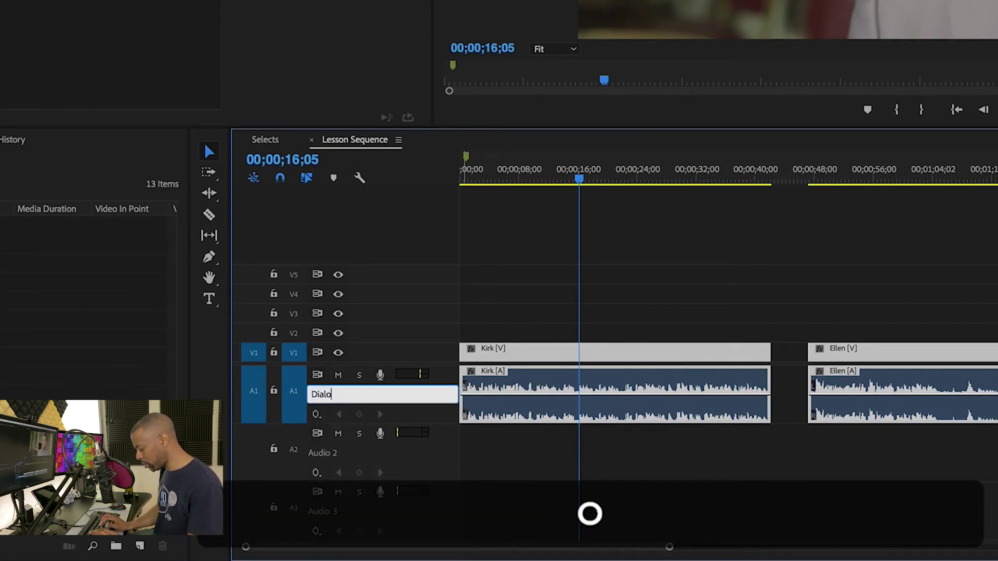
{"action": "type", "text": "e"}
{"action": "key", "text": "Return"}
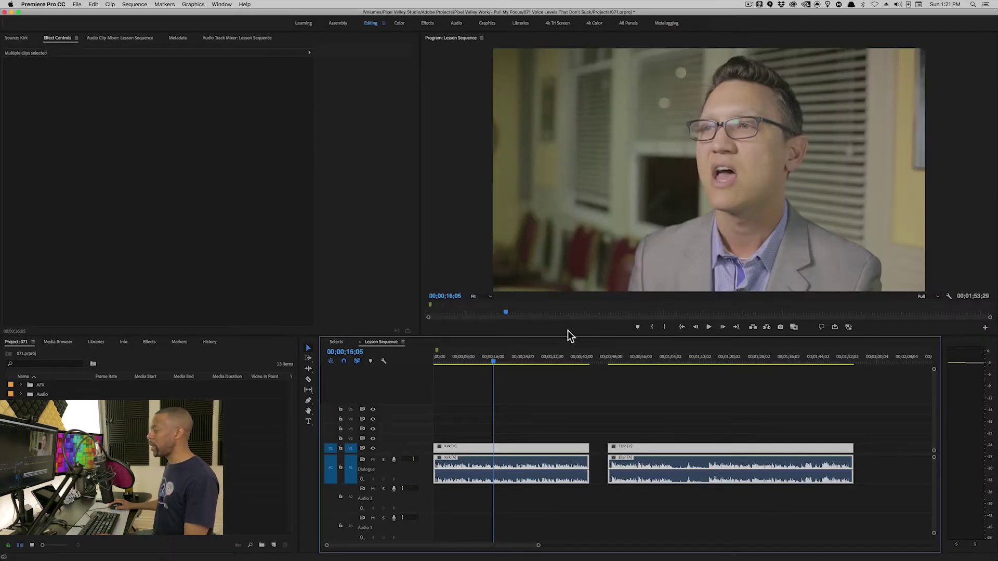
{"action": "left_click_drag", "start_coordinate": [494, 360], "coordinate": [543, 362]}
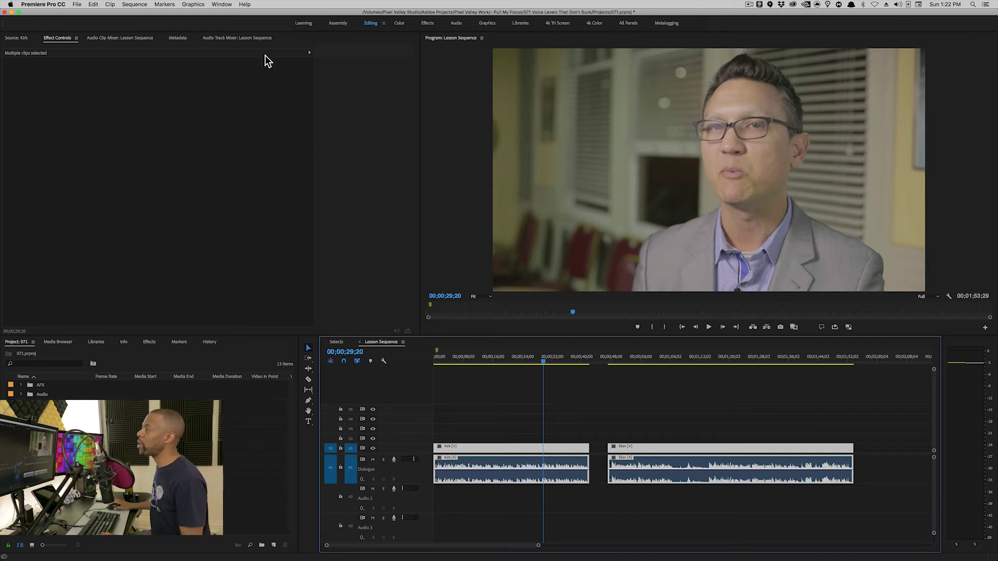
{"action": "left_click", "coordinate": [222, 5]}
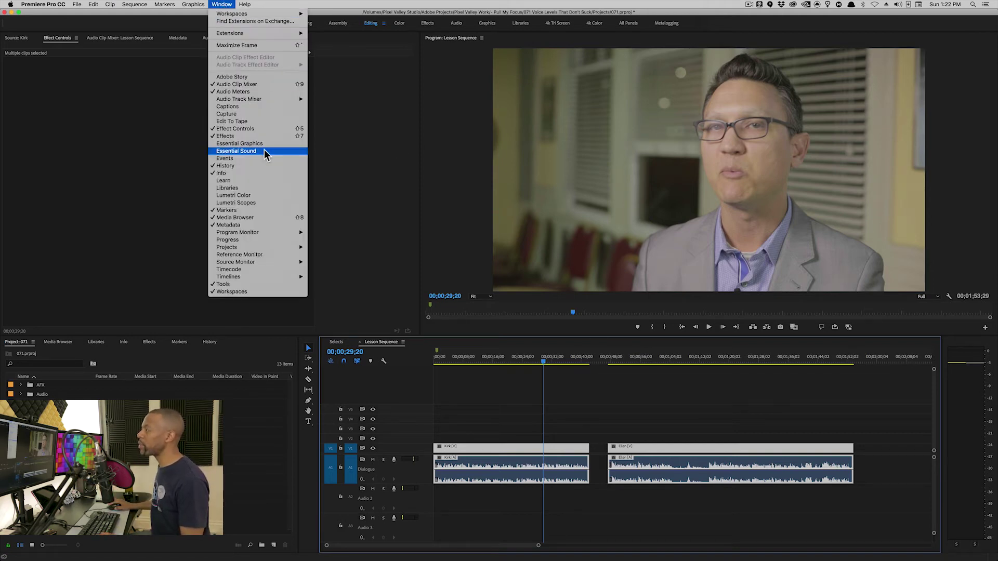
In the Lesson Sequence Audio Track Mixer, add Multiband Compressor to the Dialogue track's effect slot
{"action": "mouse_move", "coordinate": [259, 101]}
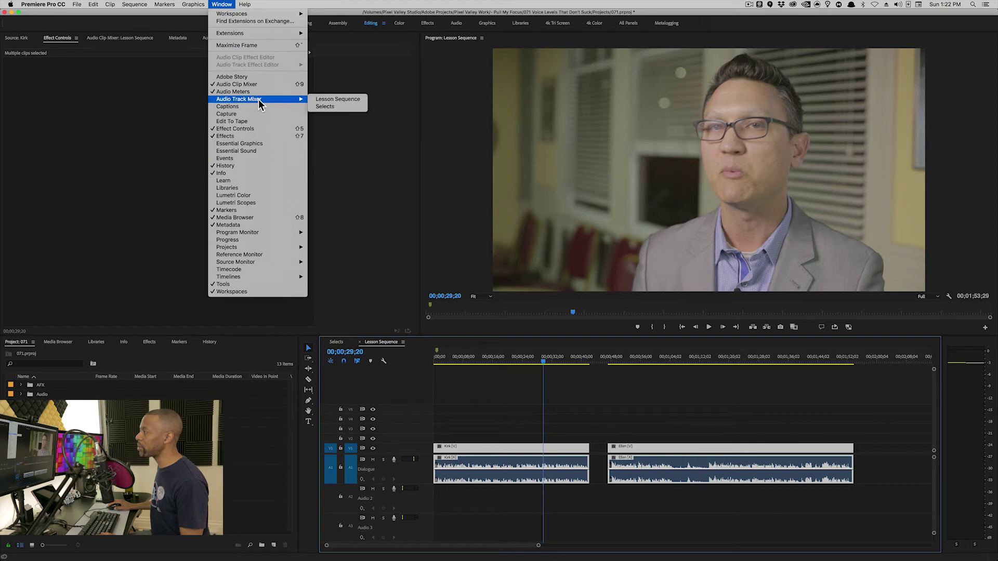
{"action": "left_click", "coordinate": [341, 99]}
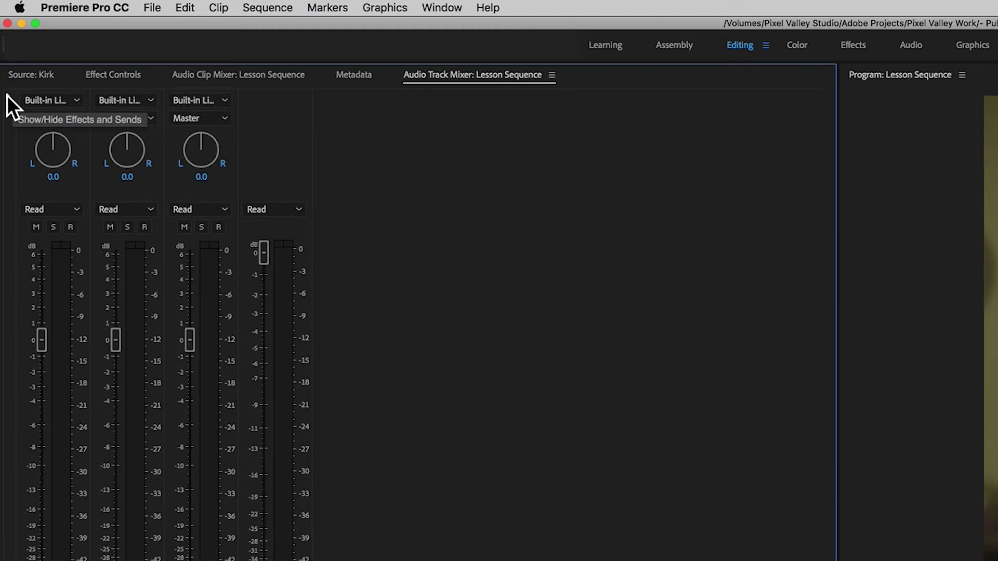
{"action": "left_click", "coordinate": [7, 95]}
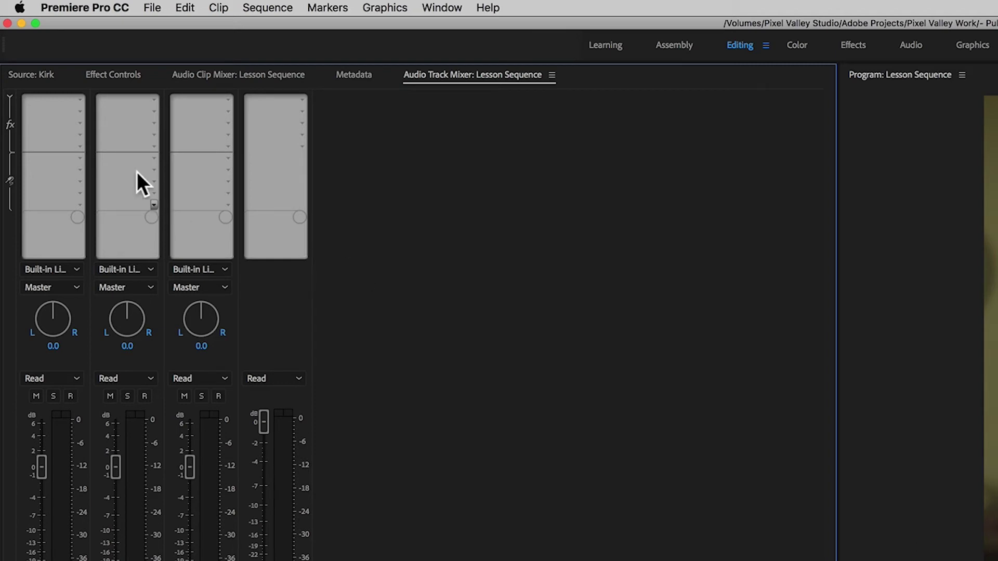
{"action": "left_click", "coordinate": [80, 98]}
{"action": "mouse_move", "coordinate": [109, 142]}
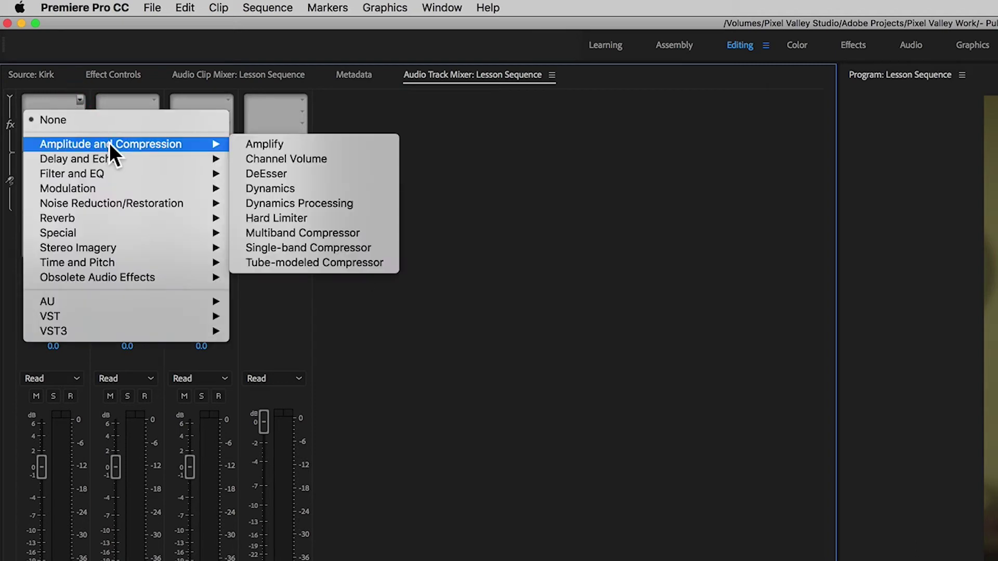
{"action": "left_click", "coordinate": [347, 232]}
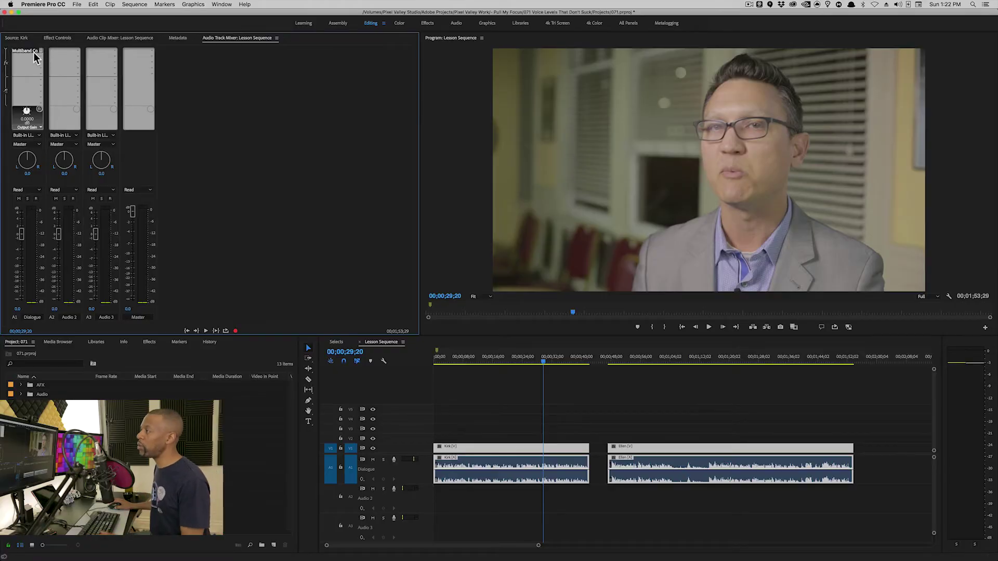
{"action": "double_click", "coordinate": [30, 51]}
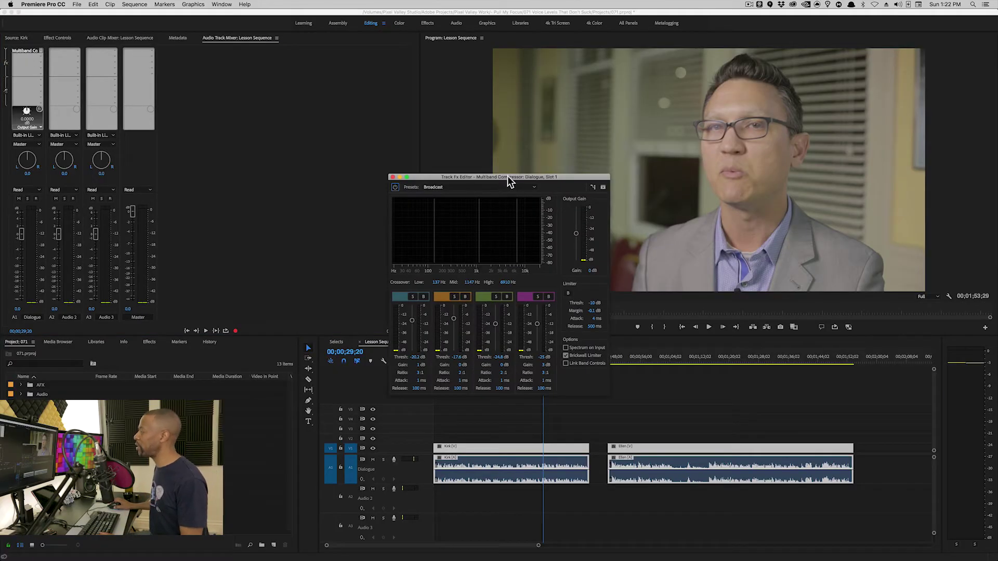
{"action": "left_click_drag", "start_coordinate": [507, 176], "coordinate": [507, 174]}
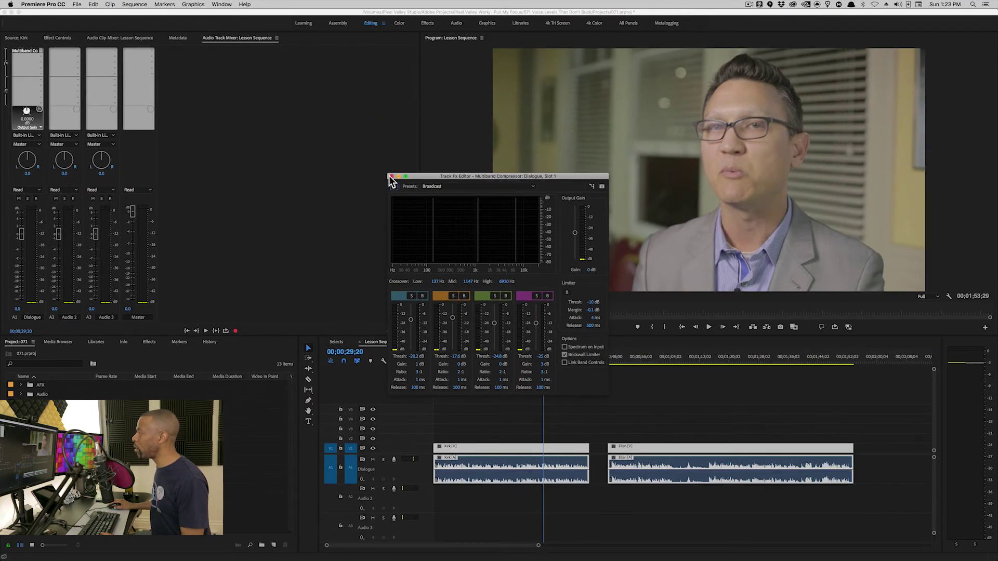
{"action": "left_click", "coordinate": [283, 72]}
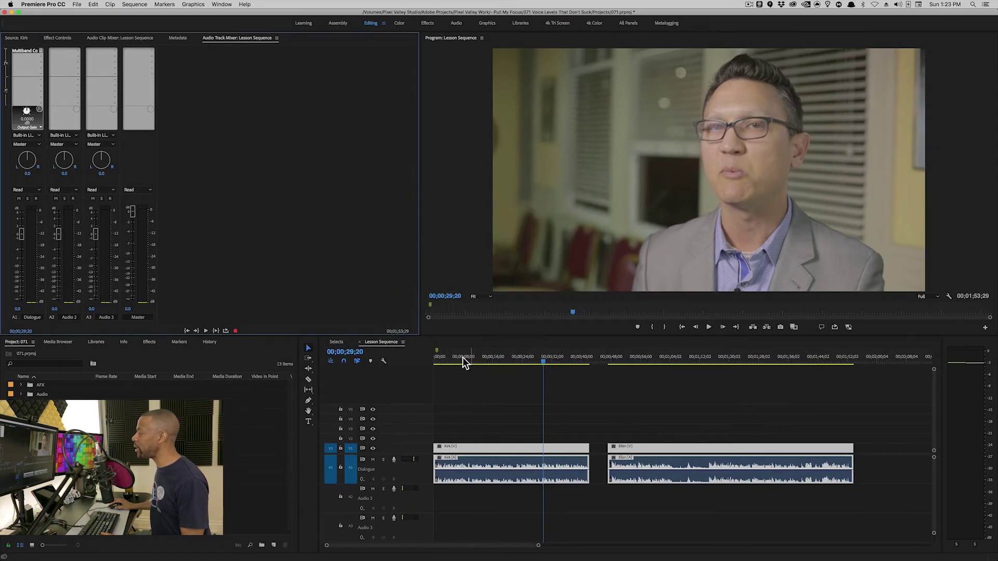
Play the sequence from the start, then reopen the Multiband Compressor's Broadcast settings
{"action": "left_click_drag", "start_coordinate": [462, 357], "coordinate": [435, 357]}
{"action": "key", "text": "space"}
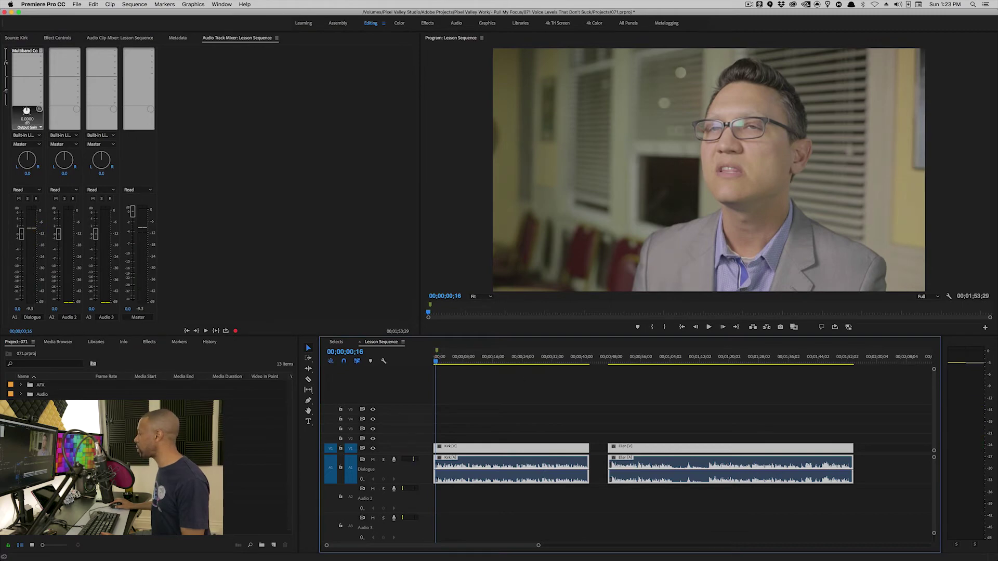
{"action": "key", "text": "space"}
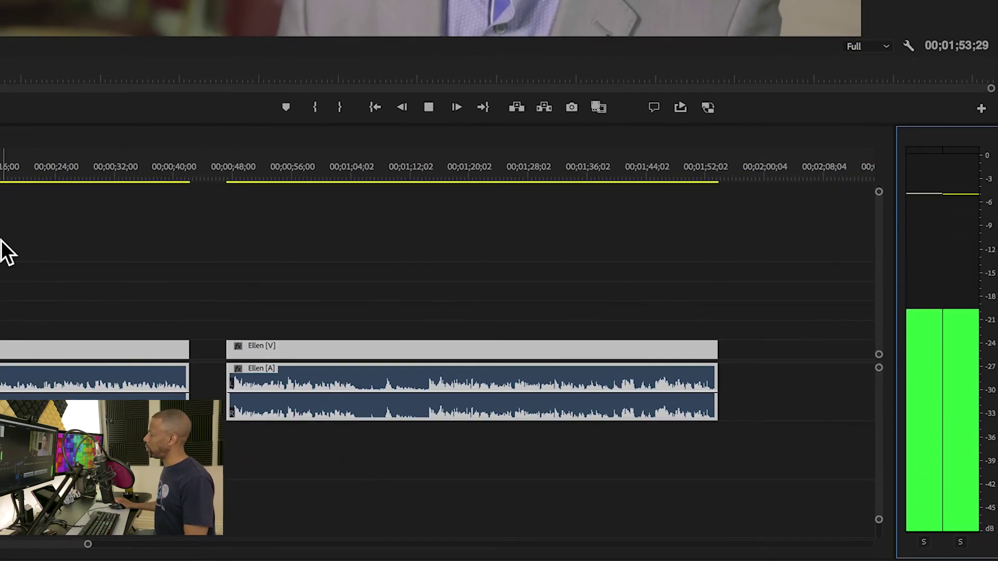
{"action": "key", "text": "space"}
{"action": "left_click", "coordinate": [123, 297]}
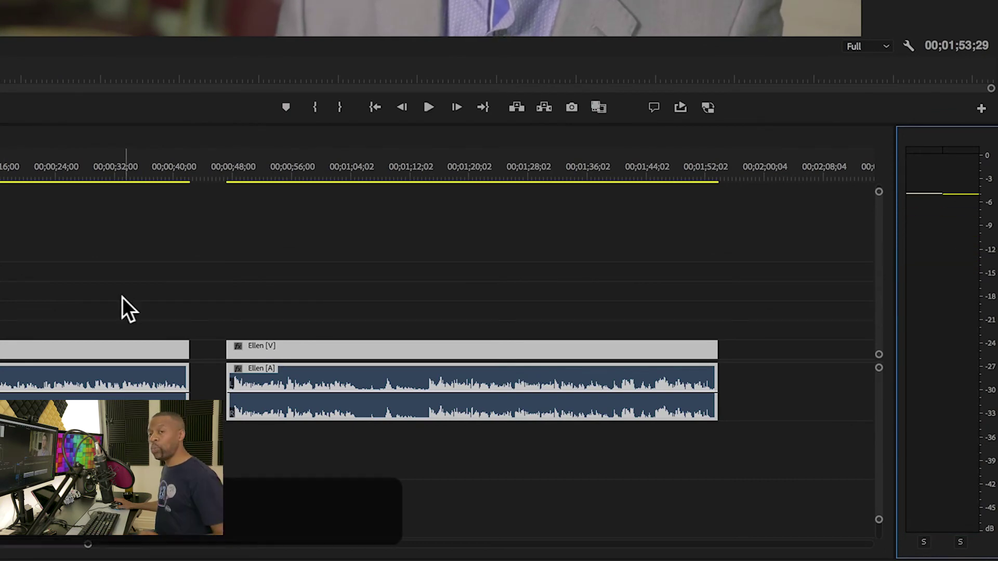
{"action": "left_click_drag", "start_coordinate": [123, 297], "coordinate": [121, 297]}
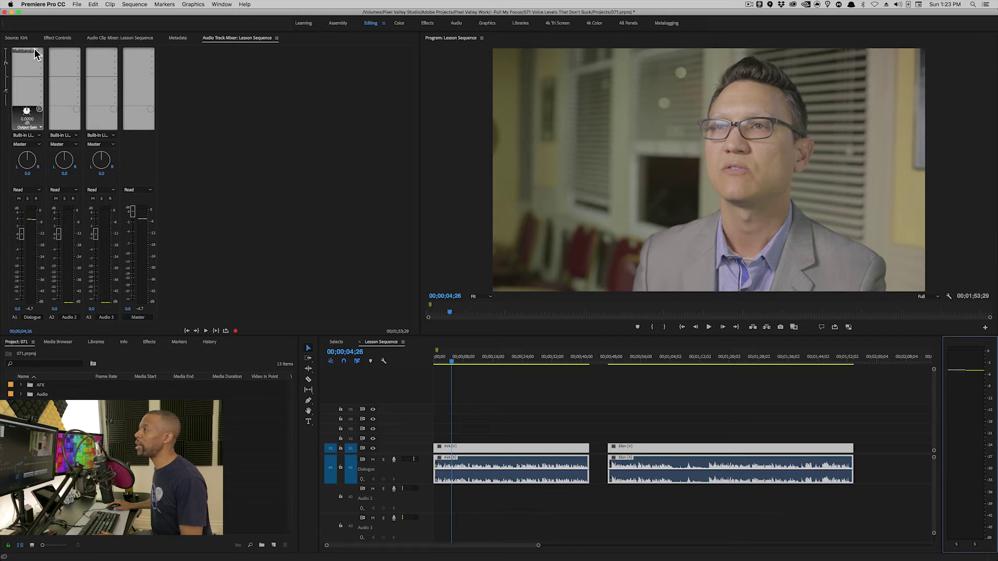
{"action": "double_click", "coordinate": [26, 52]}
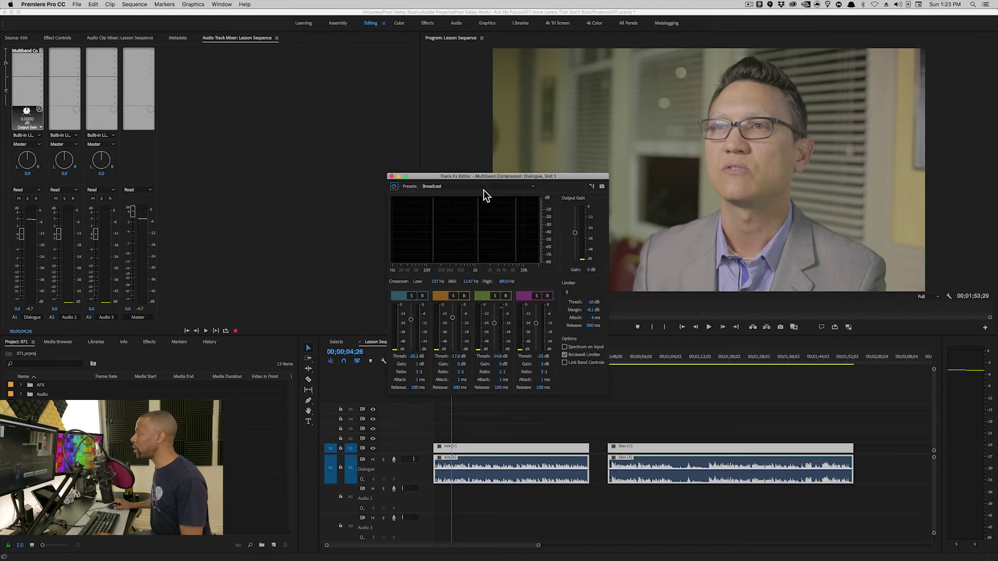
Apply the Walkie Talkie preset to the Multiband Compressor and close its editor
{"action": "left_click", "coordinate": [485, 187]}
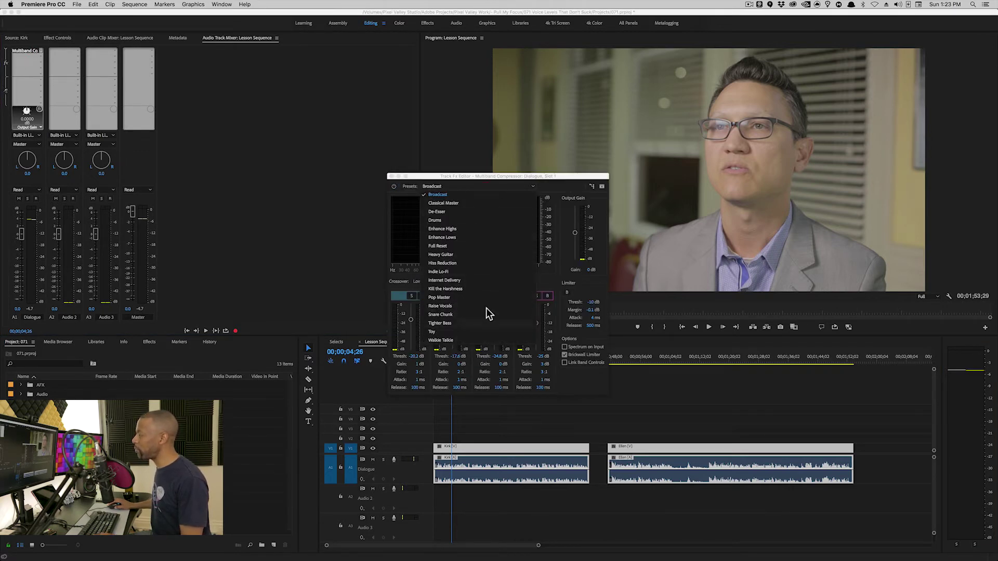
{"action": "left_click", "coordinate": [446, 340]}
{"action": "left_click", "coordinate": [392, 176]}
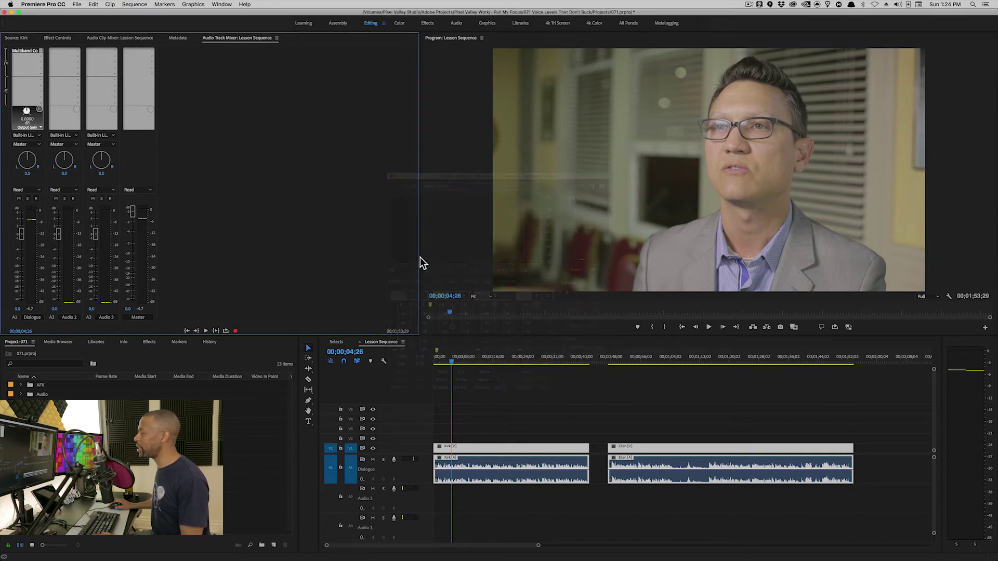
Play back the dialogue from near the start, then switch the compressor to a different preset
{"action": "left_click_drag", "start_coordinate": [450, 357], "coordinate": [436, 367]}
{"action": "key", "text": "space"}
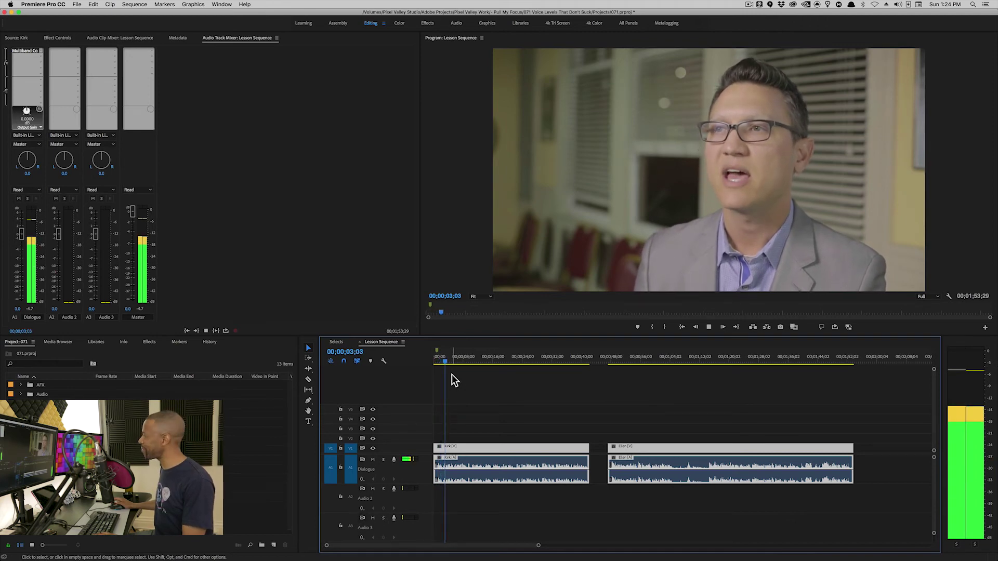
{"action": "key", "text": "space"}
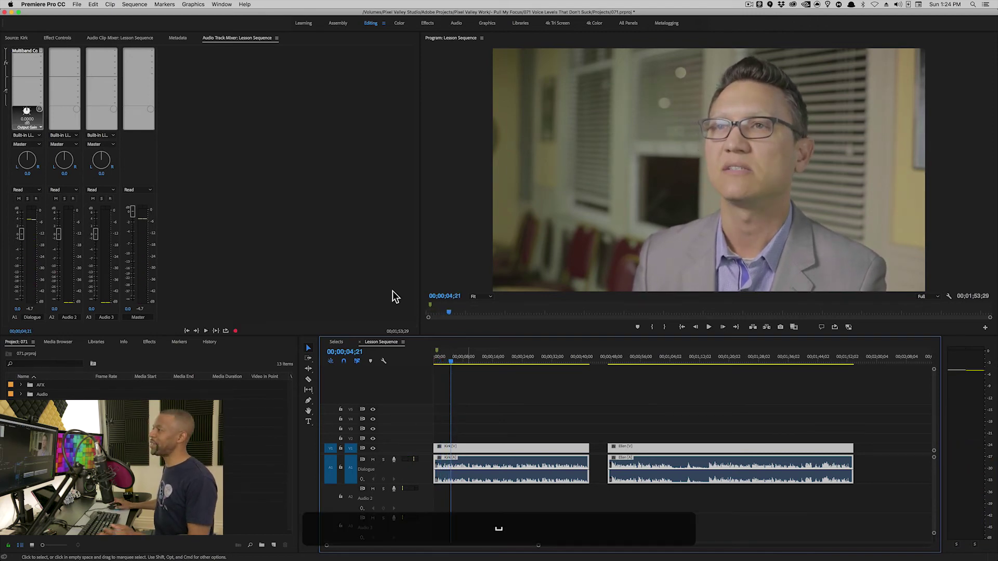
{"action": "right_click", "coordinate": [29, 50]}
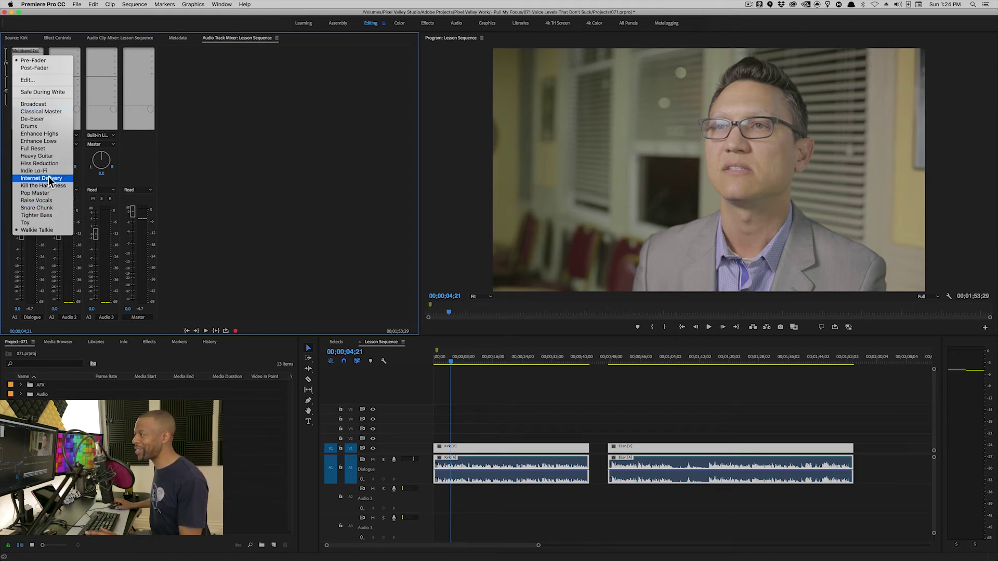
{"action": "left_click", "coordinate": [44, 110]}
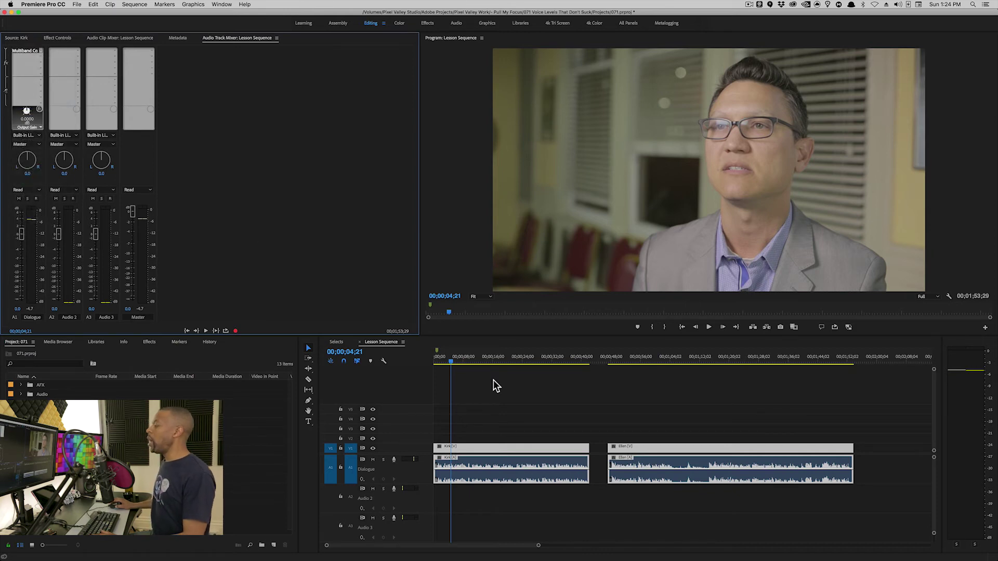